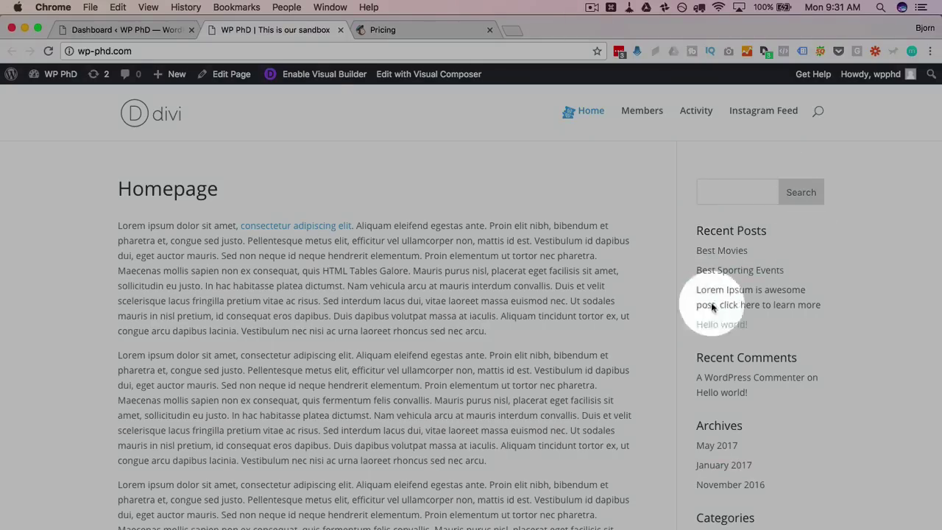
# Go to MailChimp pricing and open the New Business Free plan's details
pyautogui.click(386, 30)
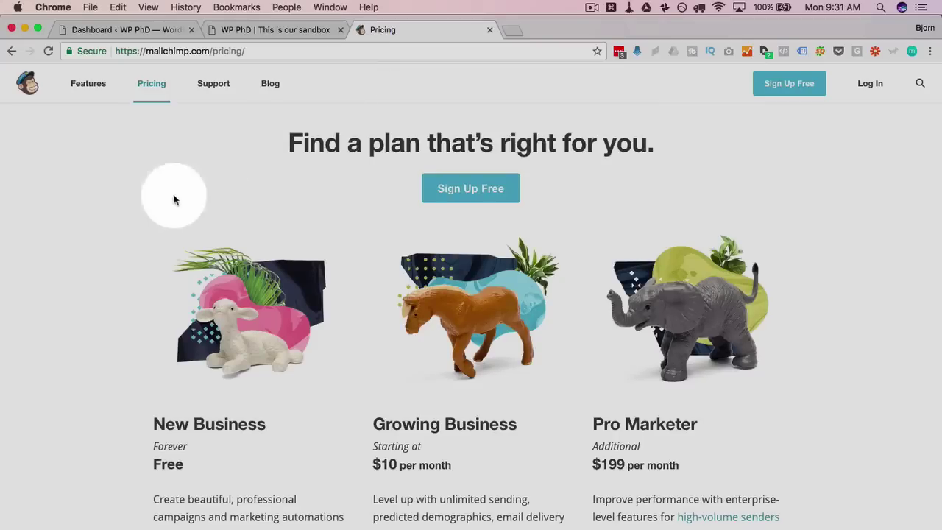
pyautogui.scroll(-5, 126, 240)
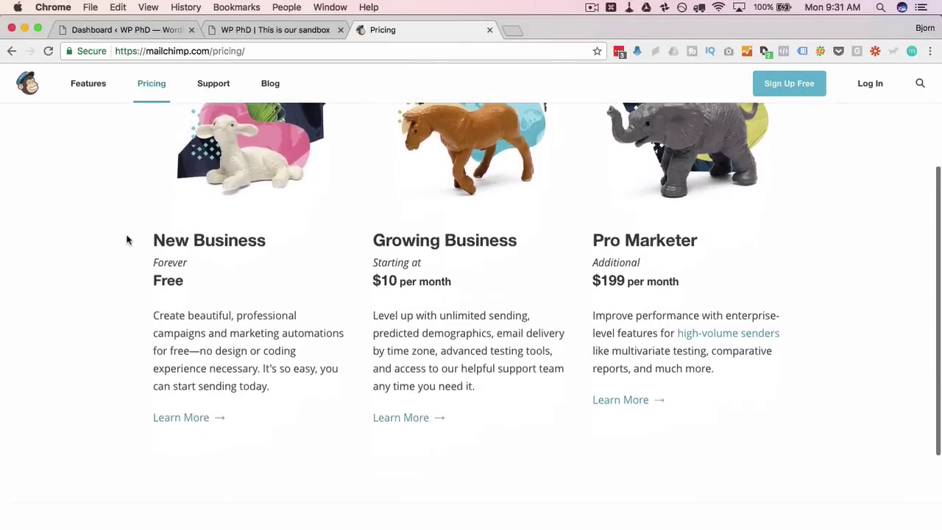
pyautogui.scroll(-1, 126, 240)
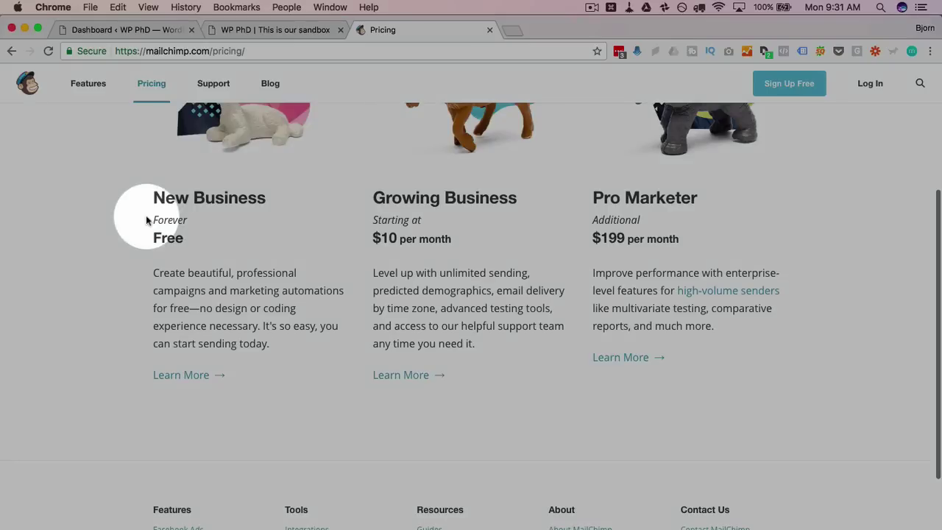
pyautogui.moveTo(151, 217); pyautogui.dragTo(174, 234)
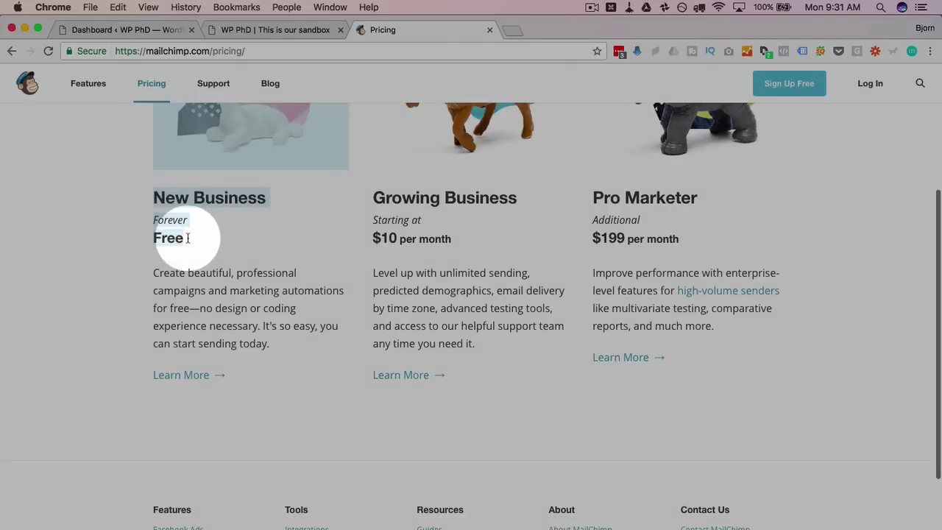
pyautogui.click(181, 376)
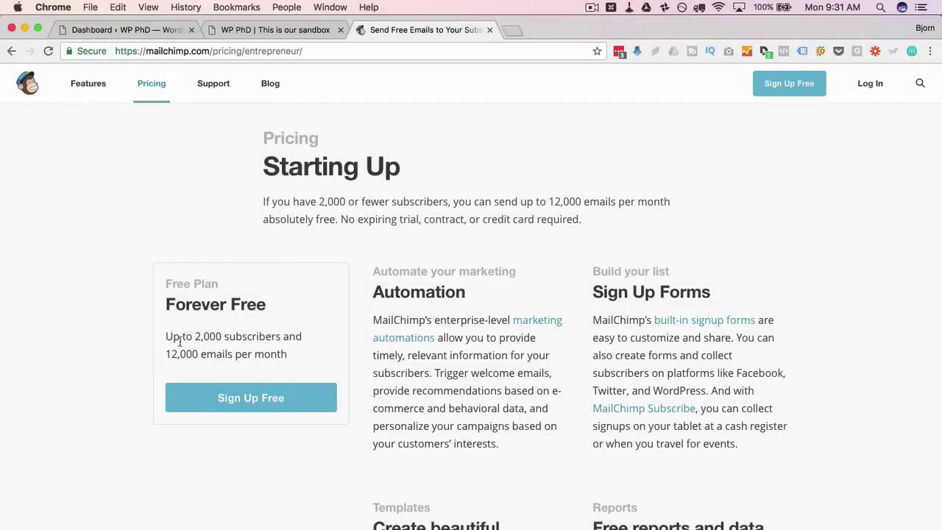
# Review the free plan's 2,000-subscriber limit, then start the free-account signup
pyautogui.moveTo(167, 336); pyautogui.dragTo(302, 354)
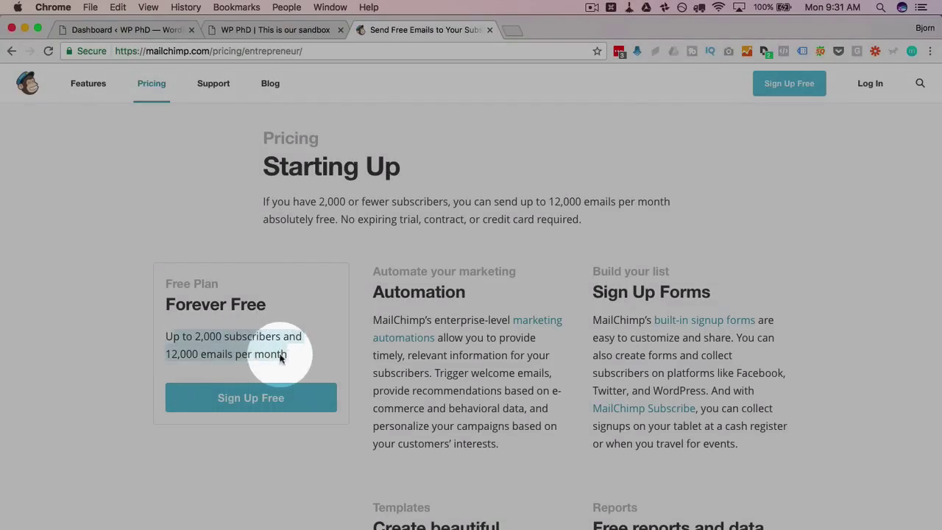
pyautogui.click(129, 401)
pyautogui.scroll(-1, 127, 401)
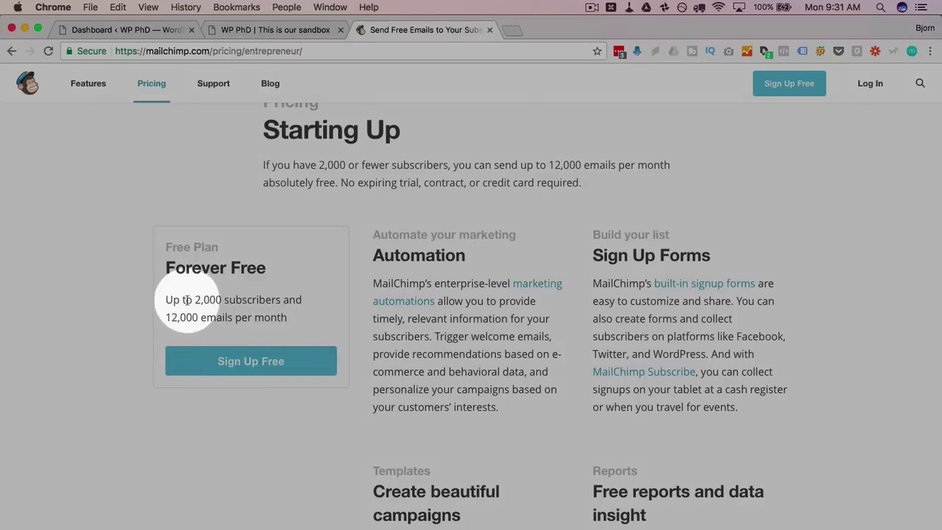
pyautogui.moveTo(194, 299); pyautogui.dragTo(220, 299)
pyautogui.click(176, 325)
pyautogui.scroll(1, 176, 325)
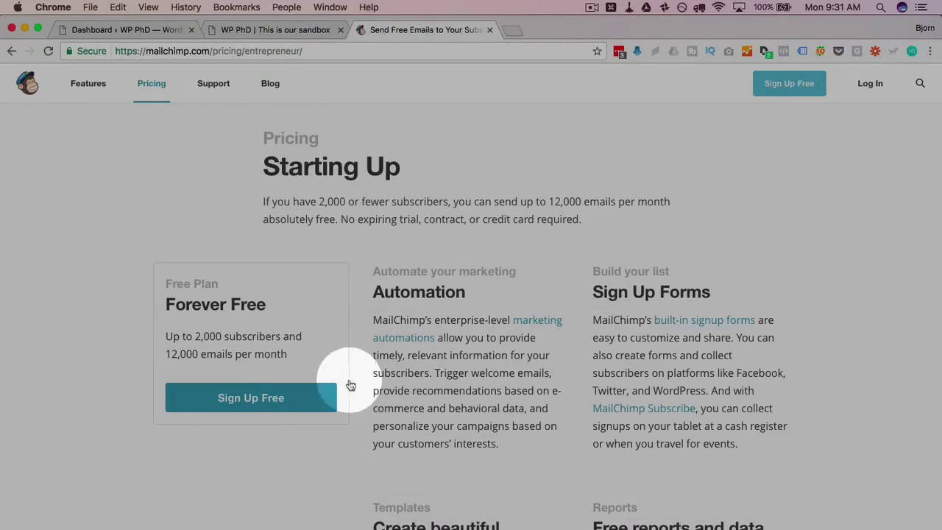
pyautogui.click(779, 92)
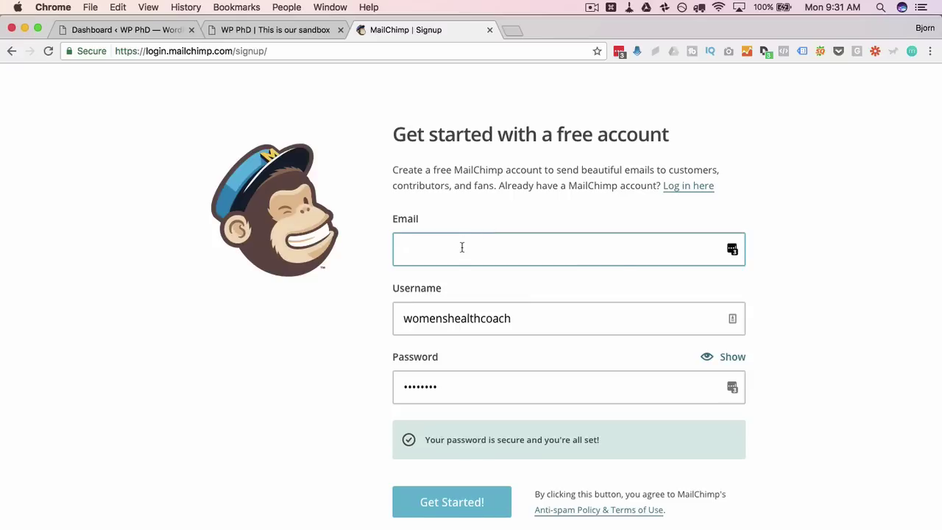
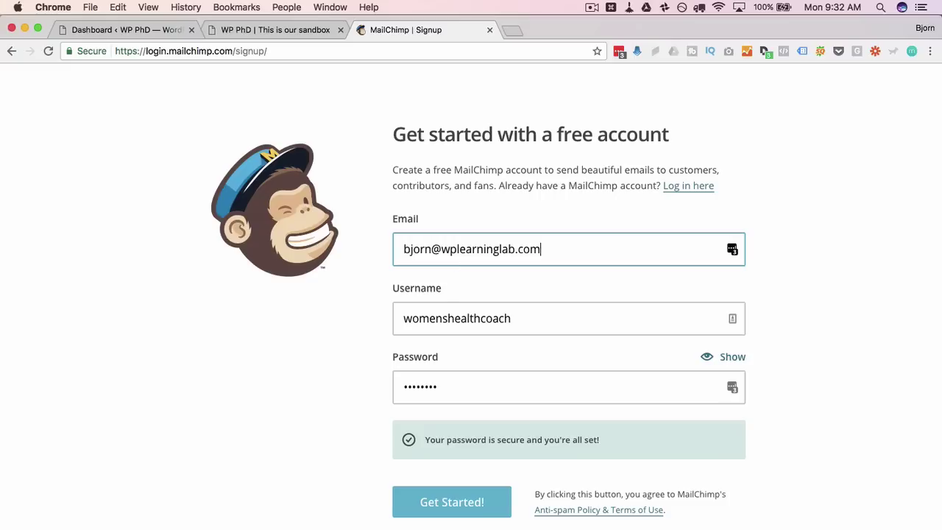
# Fill the signup form with the email address, a new username and a pasted password
pyautogui.doubleClick(484, 322)
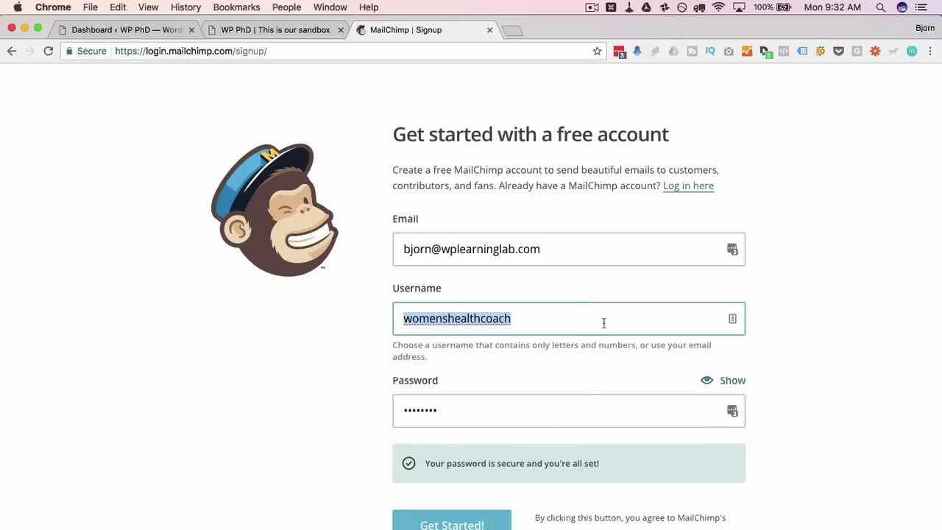
pyautogui.write('wplearninglab')
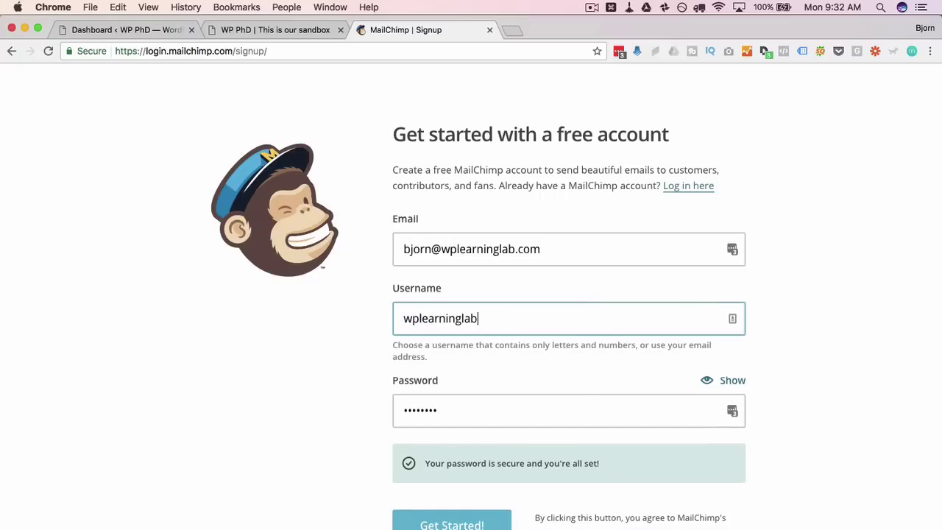
pyautogui.doubleClick(698, 413)
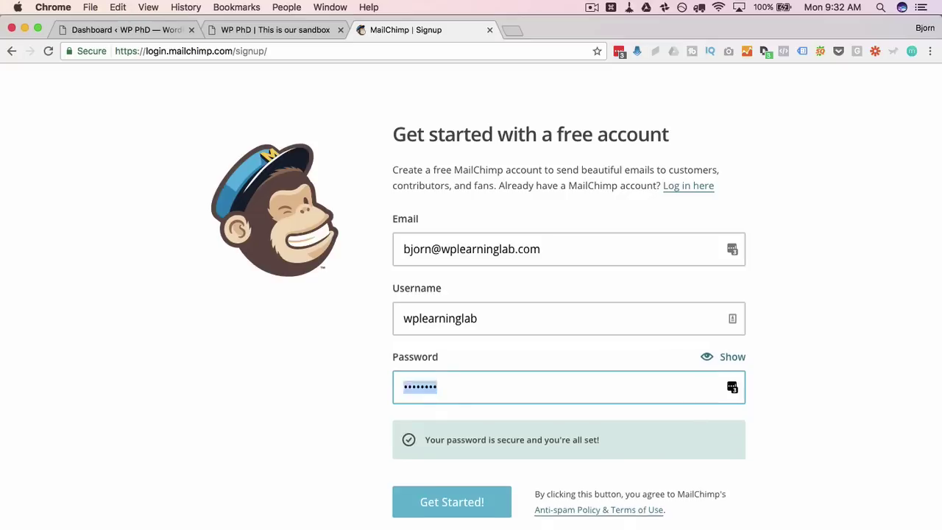
pyautogui.press('BackSpace')
pyautogui.press('super+v')
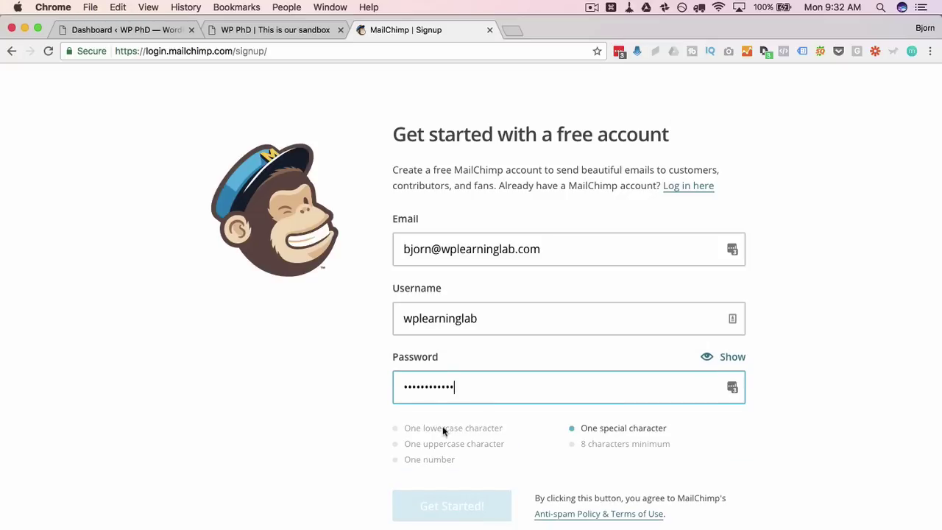
pyautogui.scroll(-2, 322, 467)
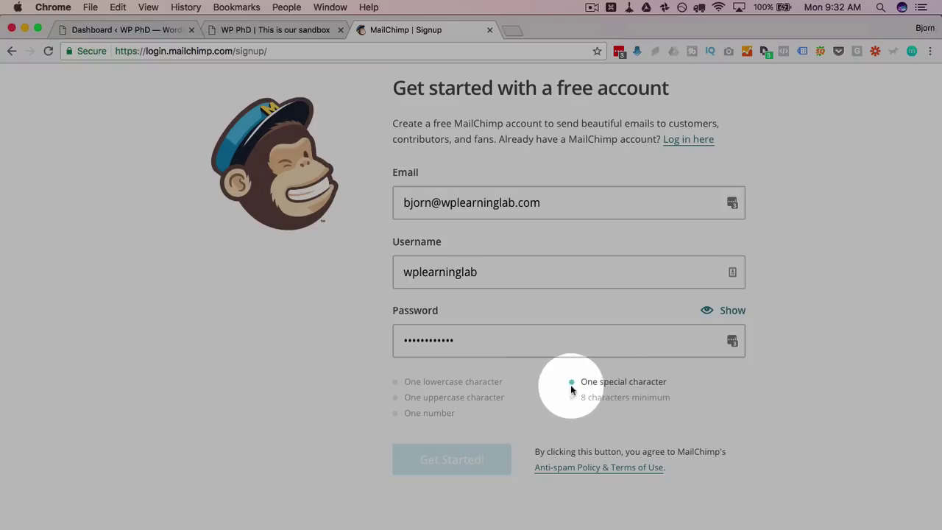
pyautogui.click(523, 341)
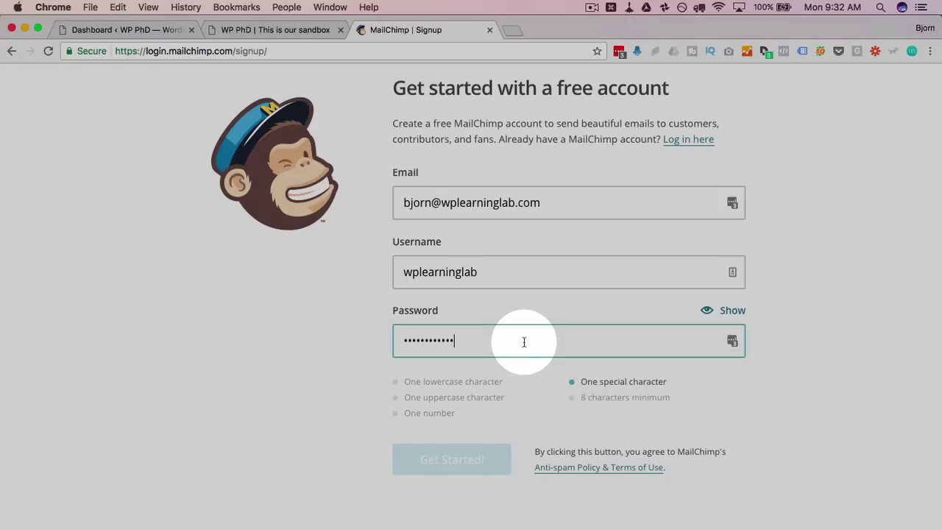
pyautogui.write('•')
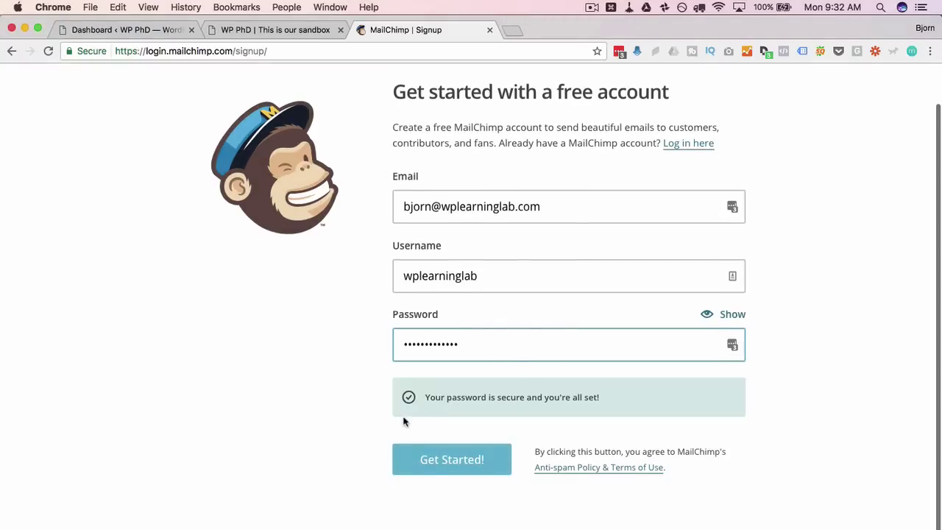
# Submit the signup, dismiss Chrome's save prompt, and add the login to LastPass
pyautogui.click(435, 461)
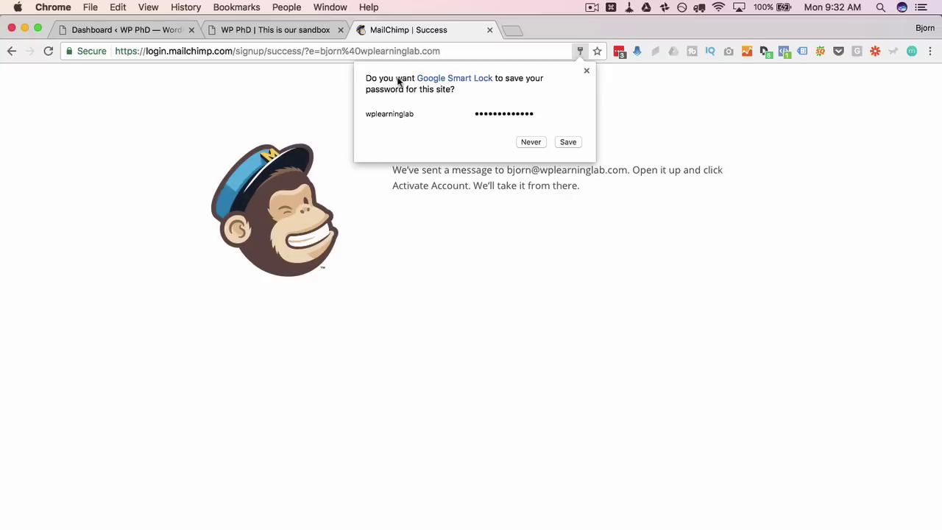
pyautogui.click(586, 72)
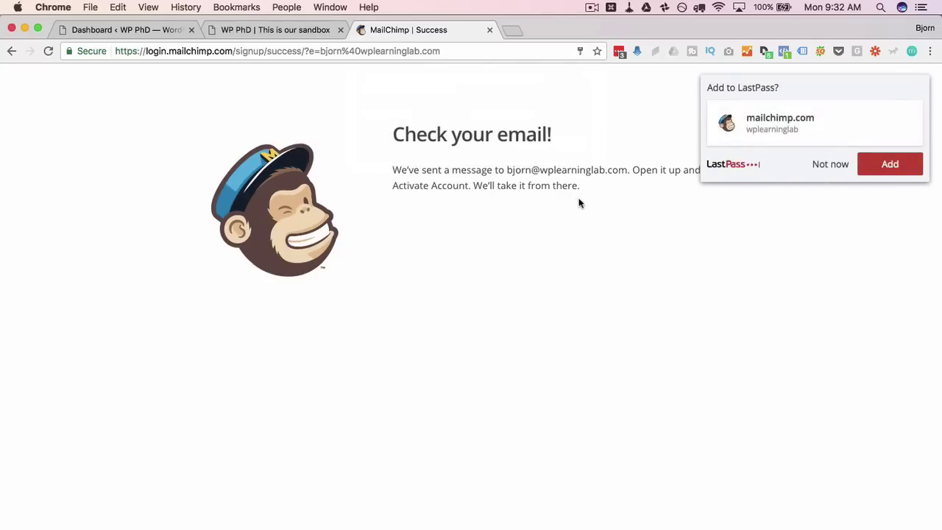
pyautogui.click(878, 163)
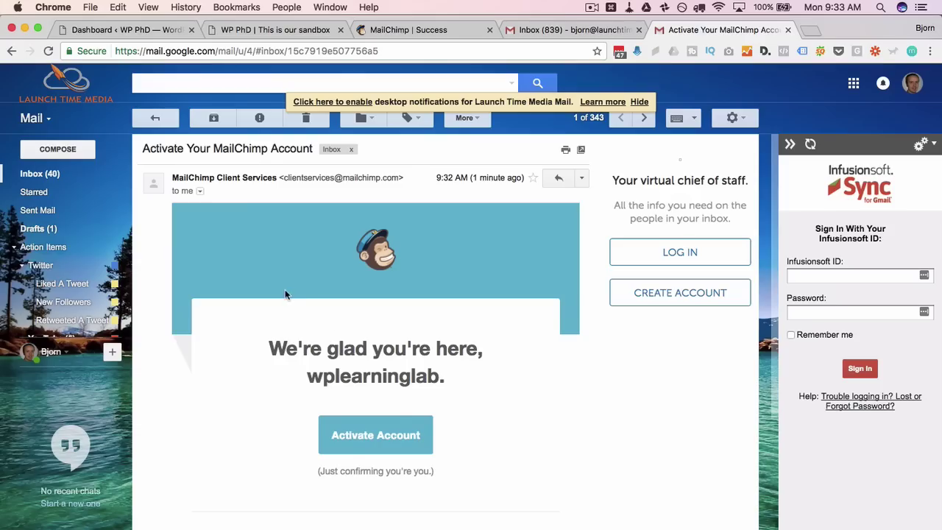
# Click Activate Account in the Activate Your MailChimp Account email
pyautogui.scroll(-2, 285, 289)
pyautogui.scroll(-2, 285, 294)
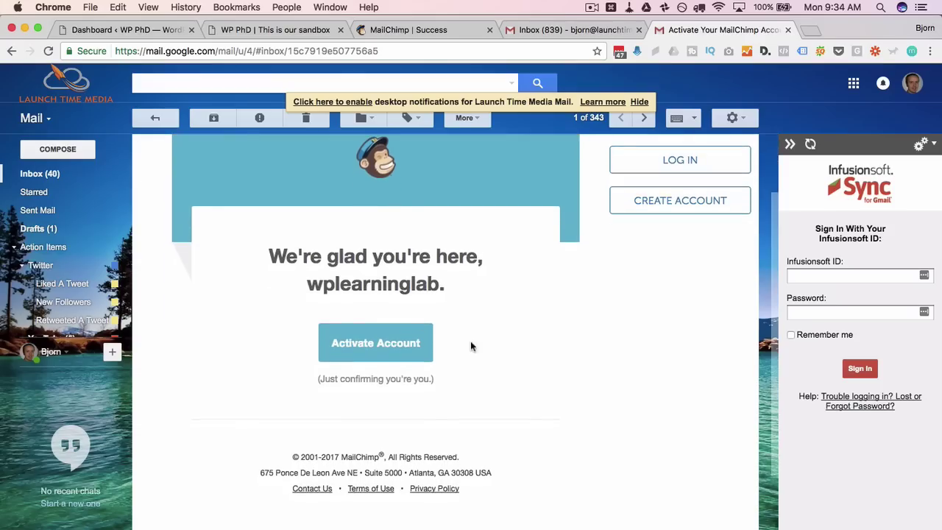
pyautogui.click(393, 347)
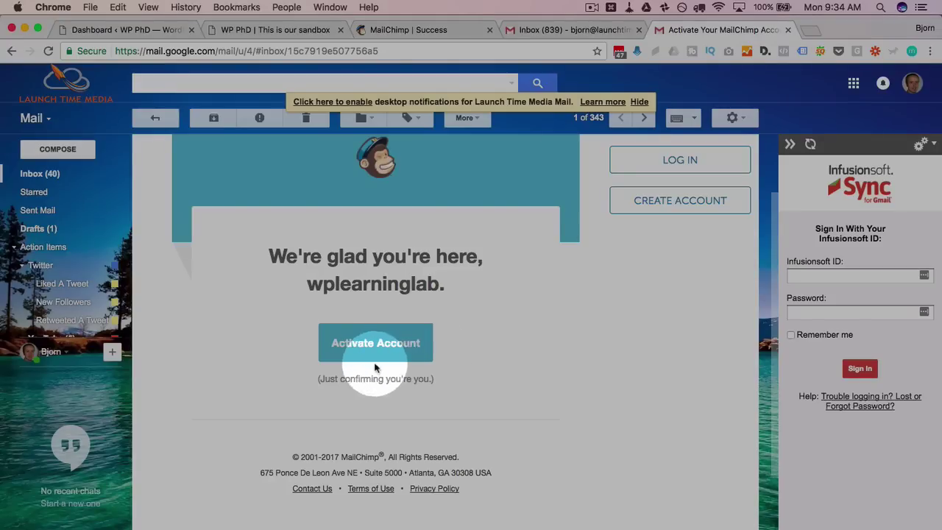
pyautogui.click(398, 344)
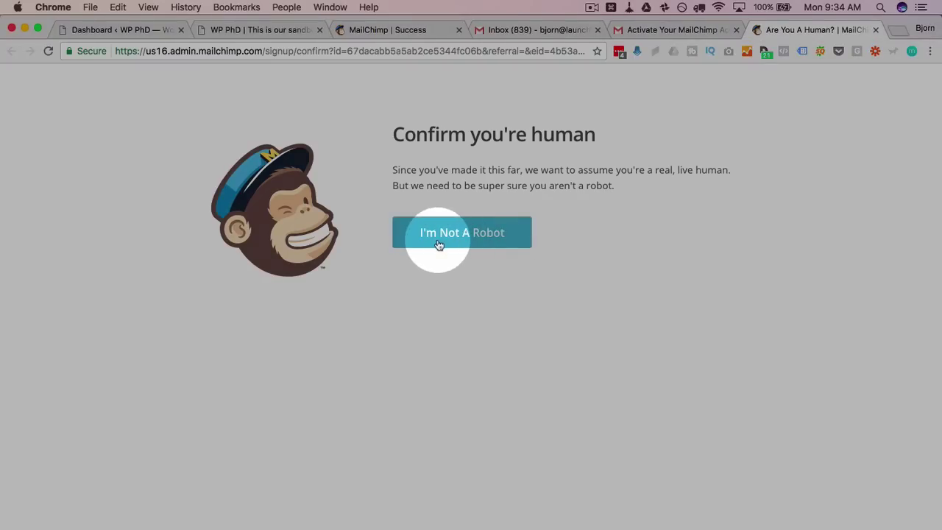
# Pass the human check and enter the account owner's first and last name
pyautogui.click(437, 243)
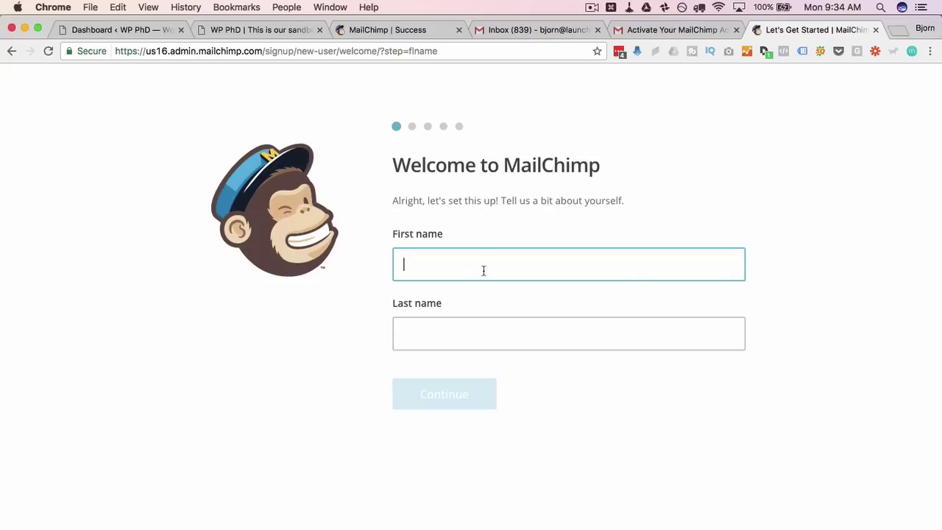
pyautogui.press('Tab')
pyautogui.press('BackSpace')
pyautogui.press('BackSpace')
pyautogui.press('BackSpace')
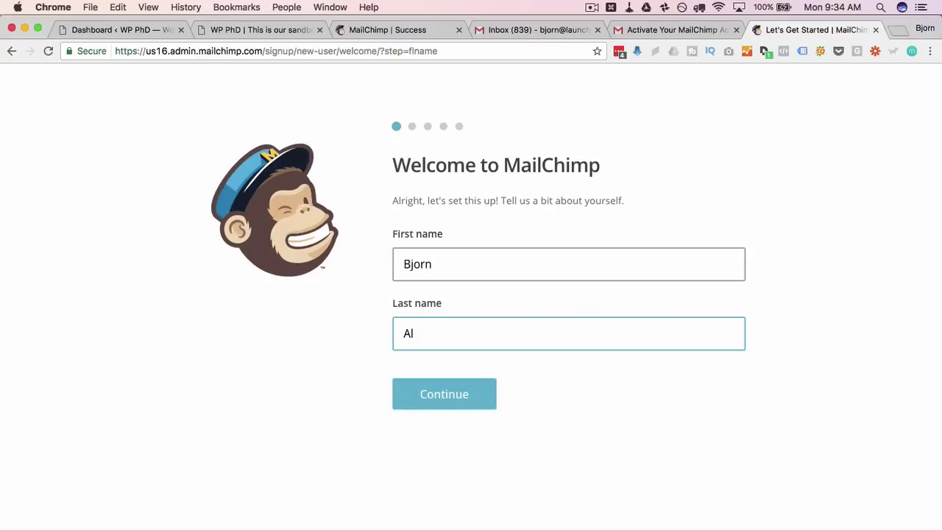
# Submit the autofilled business name and a pasted website address
pyautogui.click(447, 395)
pyautogui.click(453, 304)
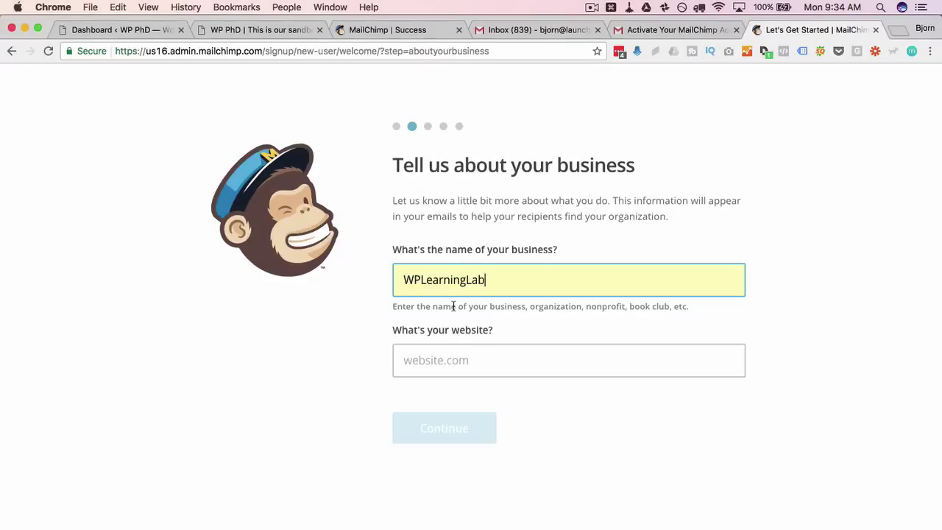
pyautogui.click(456, 361)
pyautogui.write('https://wplearninglab.com')
pyautogui.click(446, 281)
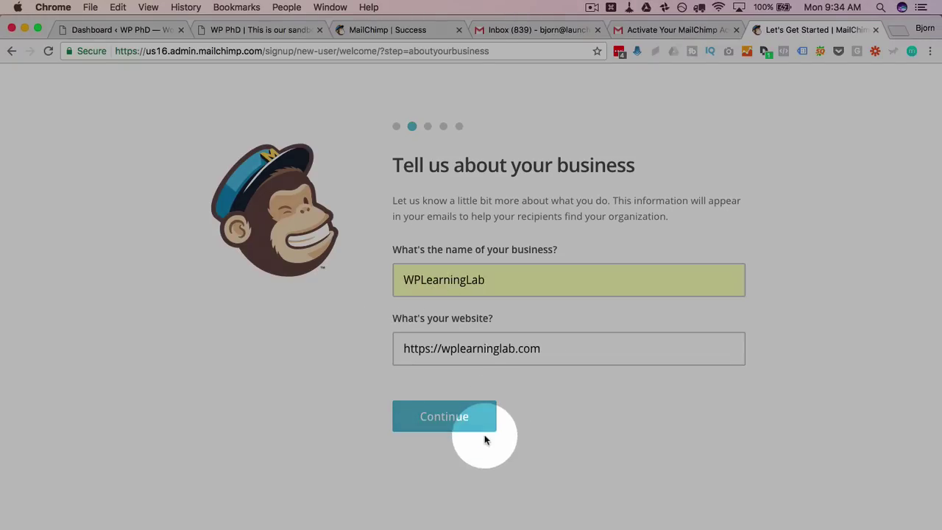
pyautogui.click(444, 416)
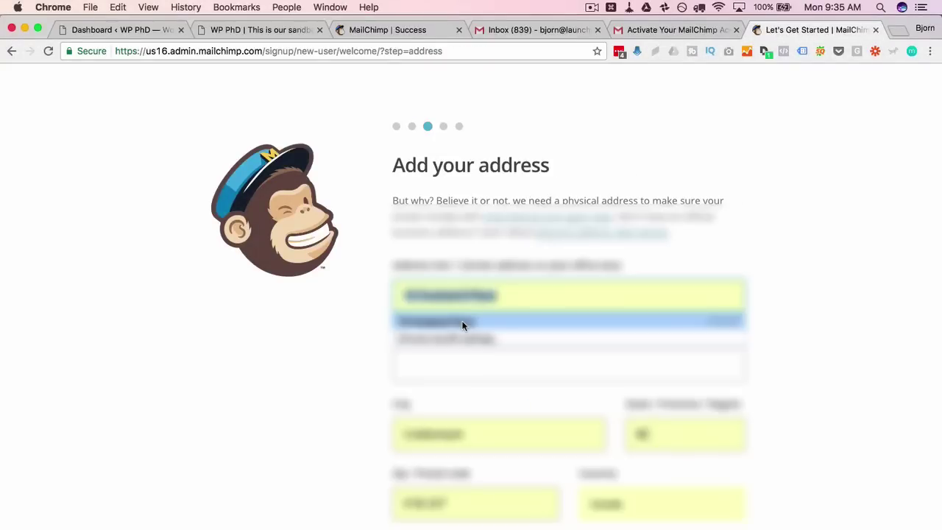
# Fill the physical address from Chrome's saved details and continue
pyautogui.click(462, 323)
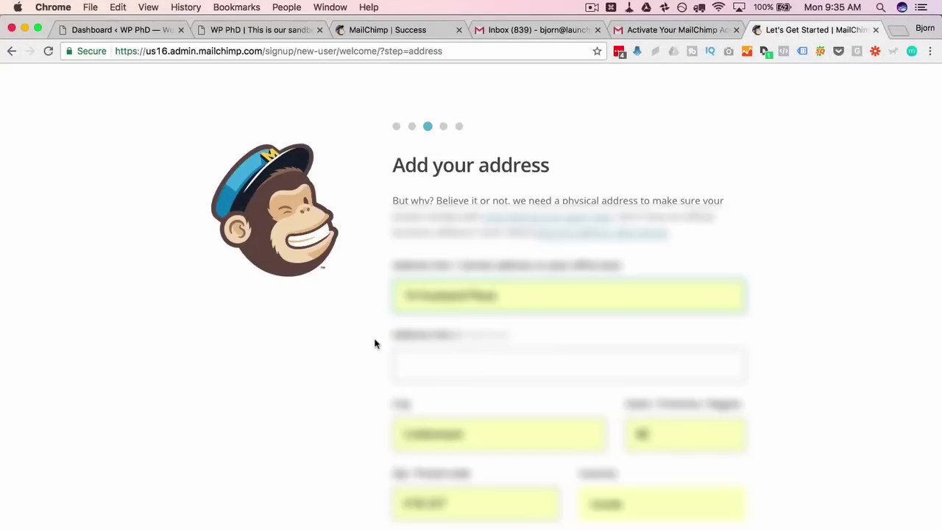
pyautogui.scroll(-2, 374, 343)
pyautogui.scroll(1, 374, 343)
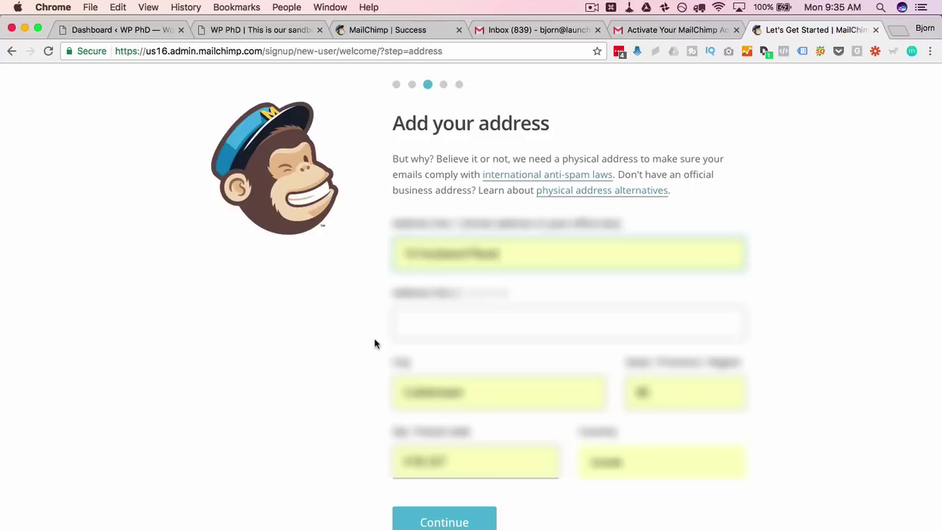
pyautogui.scroll(-2, 351, 374)
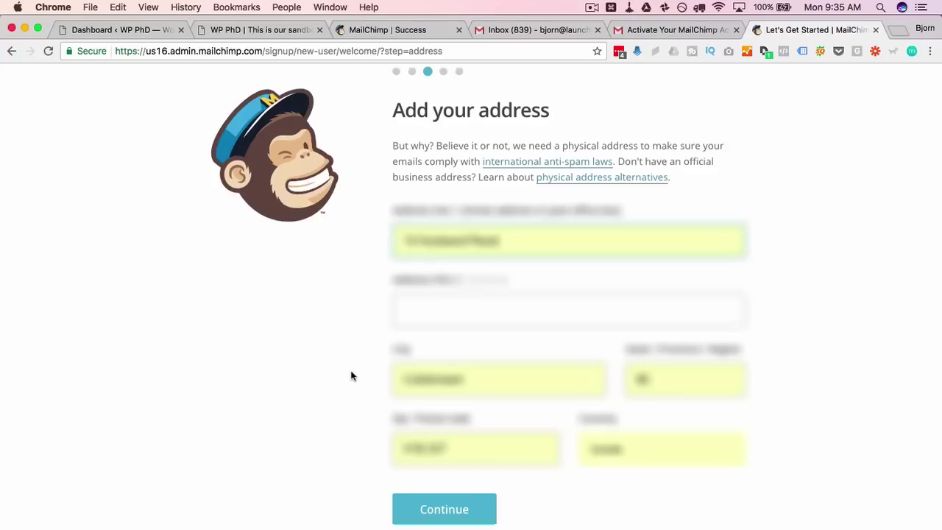
pyautogui.click(442, 481)
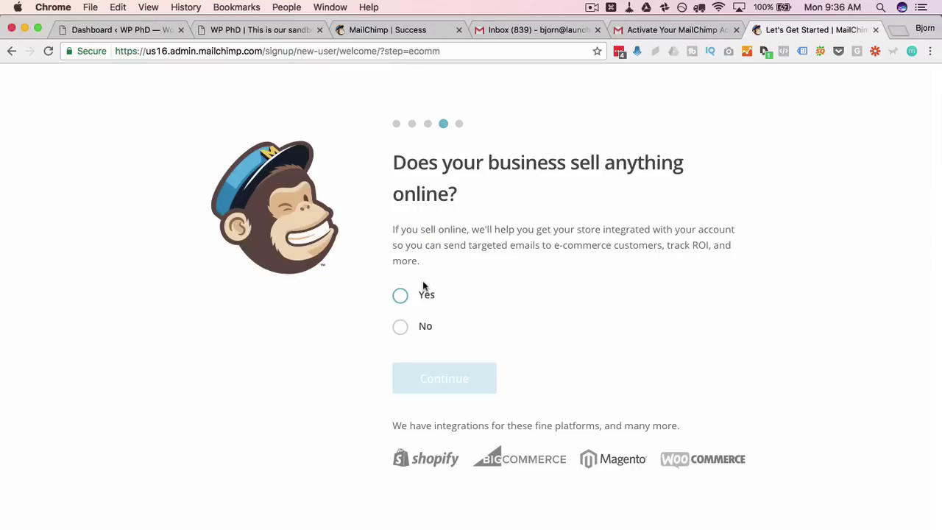
# Answer Yes to selling online and continue to the social media step
pyautogui.click(401, 294)
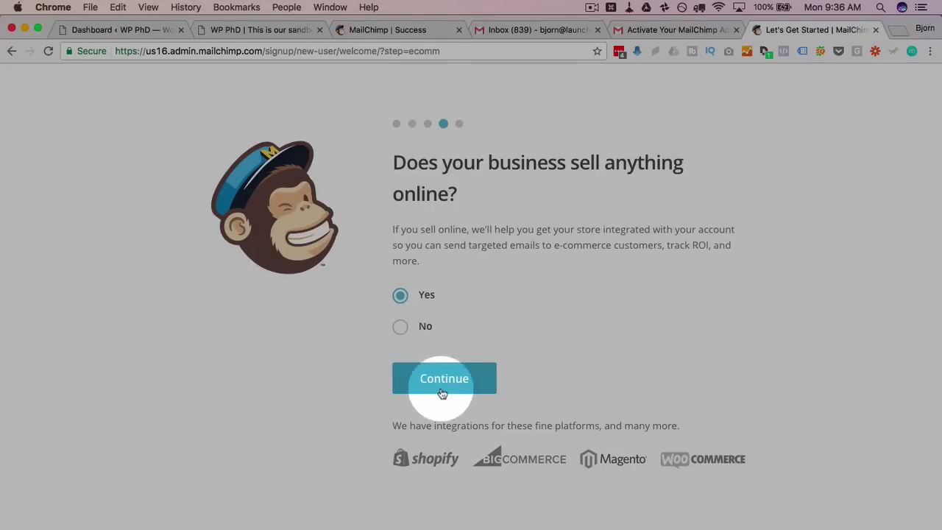
pyautogui.click(443, 379)
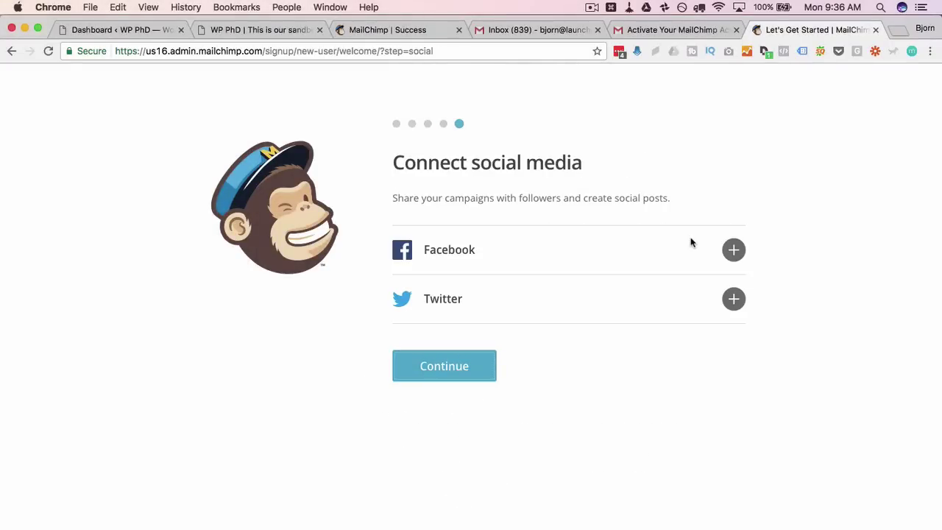
# Connect Facebook, approving profile access, posting to Friends, and Page management
pyautogui.click(733, 249)
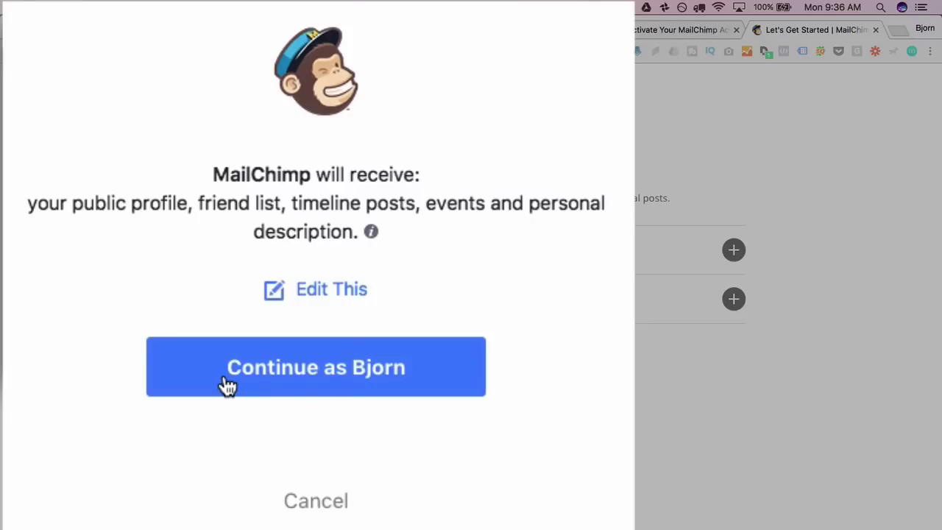
pyautogui.moveTo(29, 179); pyautogui.dragTo(403, 254)
pyautogui.click(401, 247)
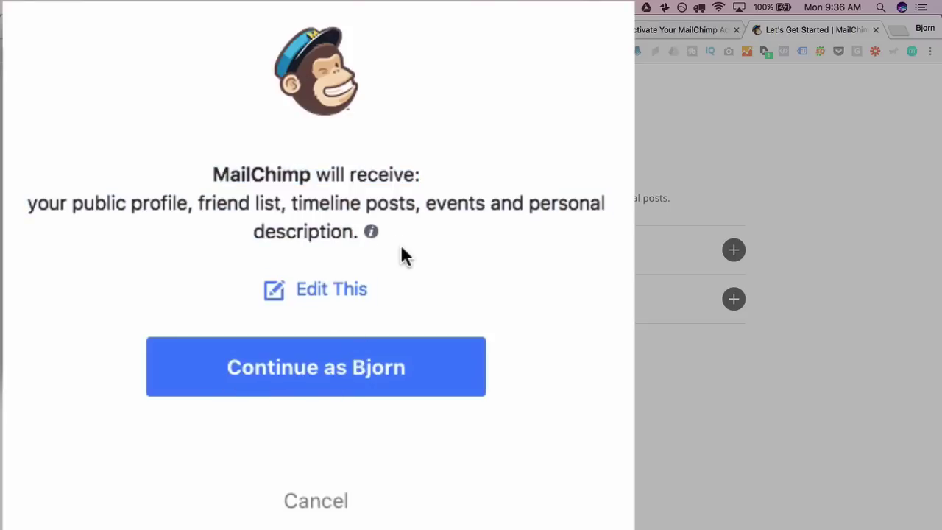
pyautogui.click(217, 373)
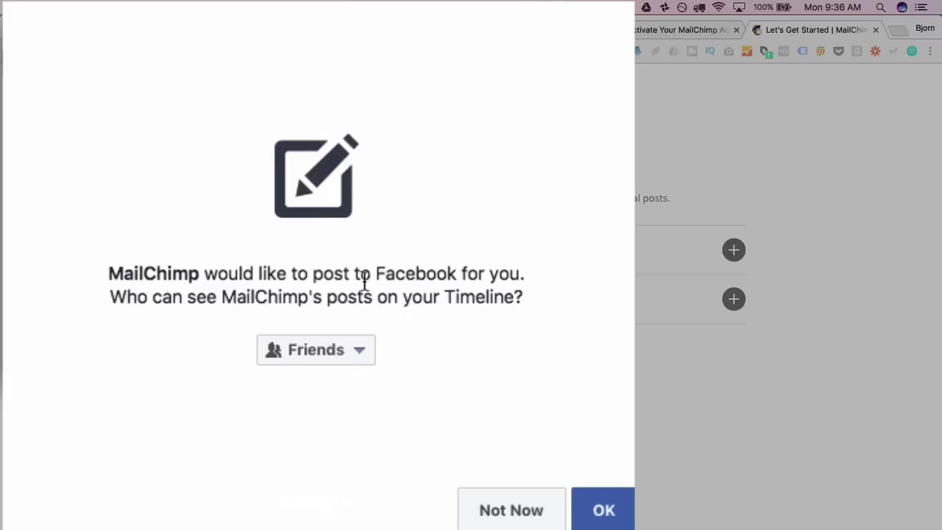
pyautogui.click(347, 353)
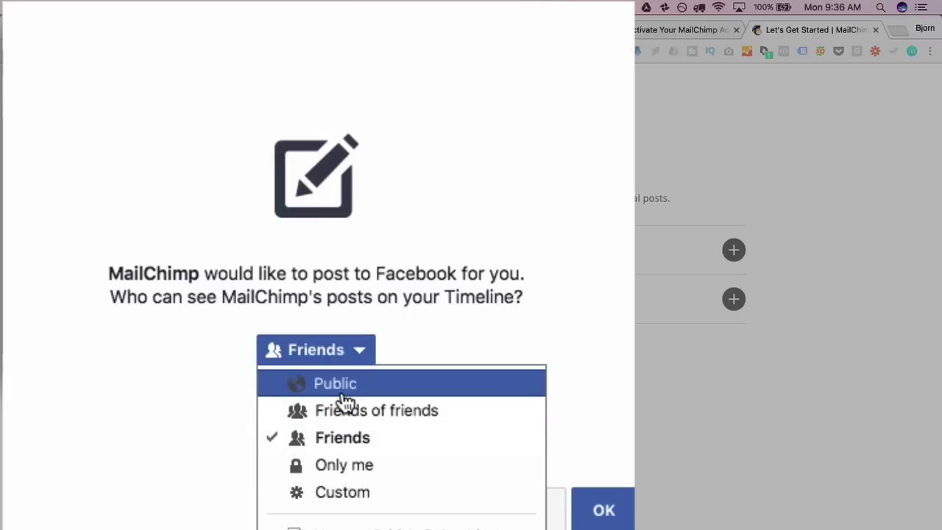
pyautogui.click(303, 440)
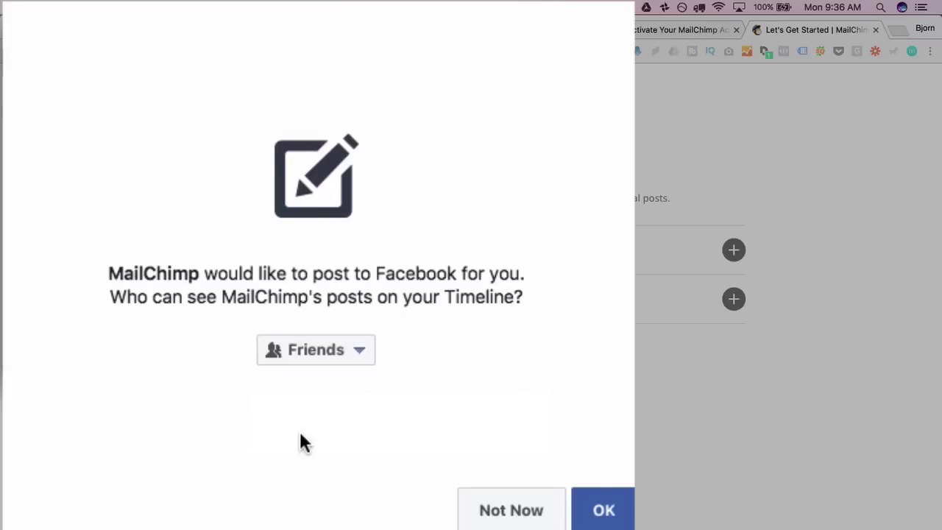
pyautogui.click(604, 518)
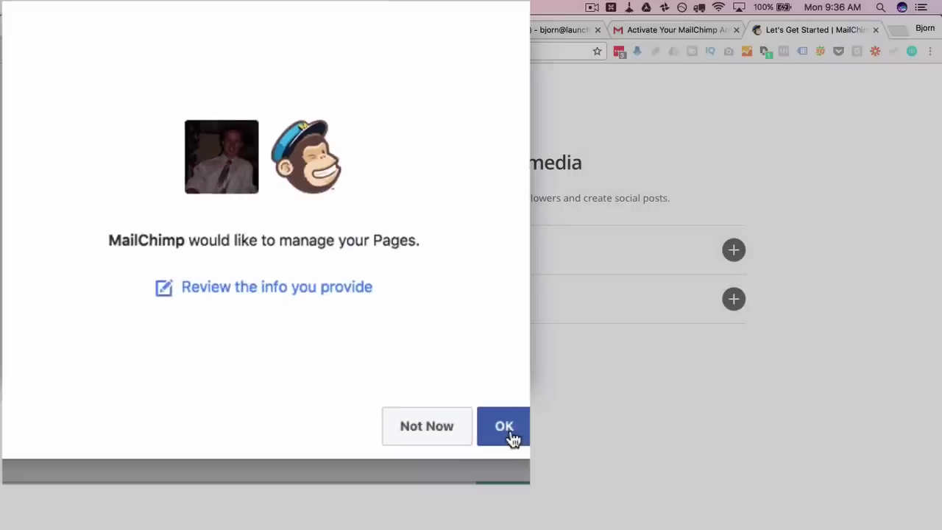
pyautogui.click(606, 518)
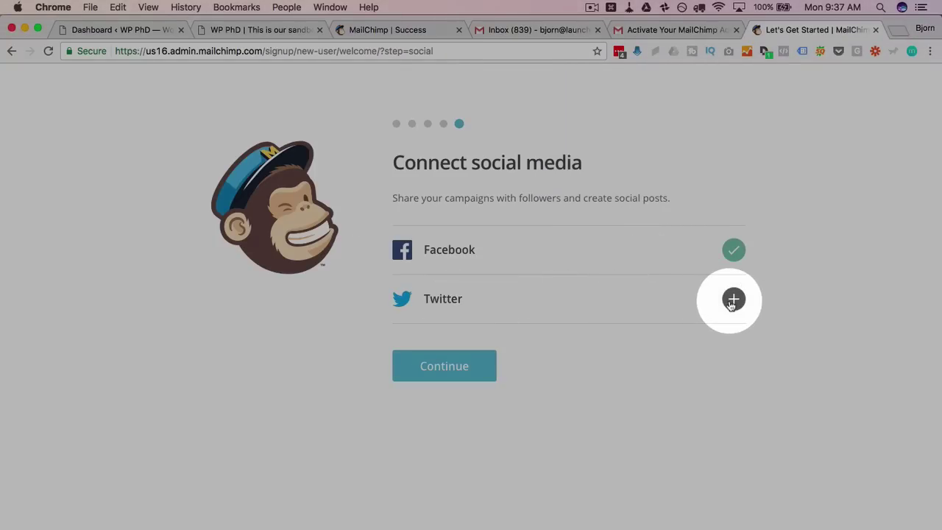
# Authorize the Twitter connection, then click Continue and Let's Go! to finish setup
pyautogui.click(732, 300)
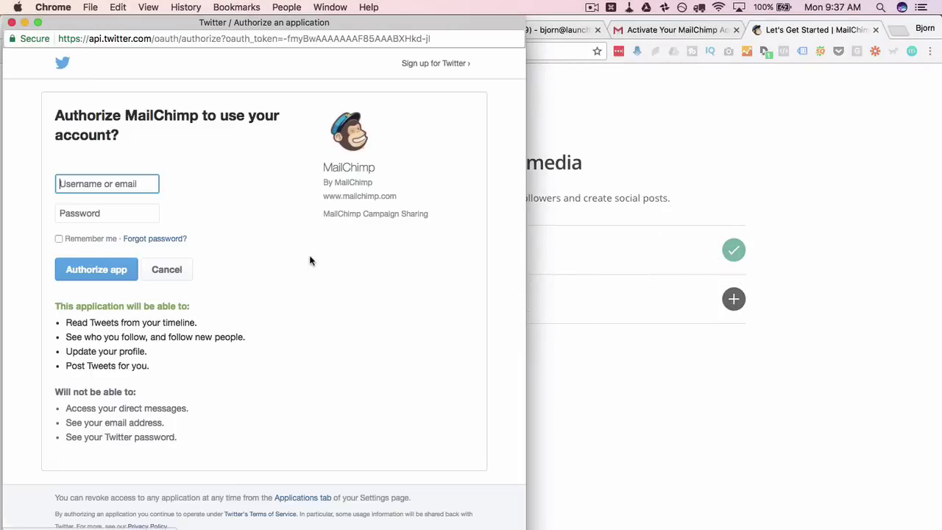
pyautogui.click(86, 273)
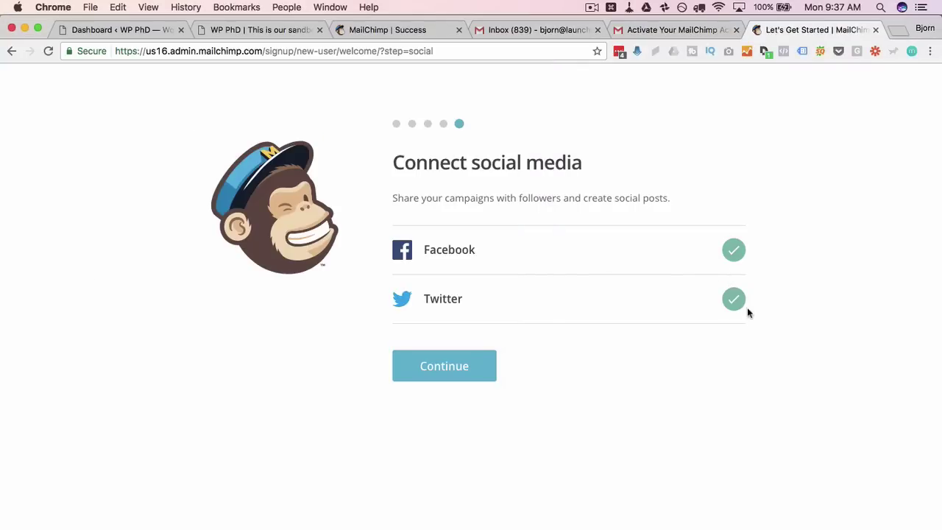
pyautogui.click(438, 371)
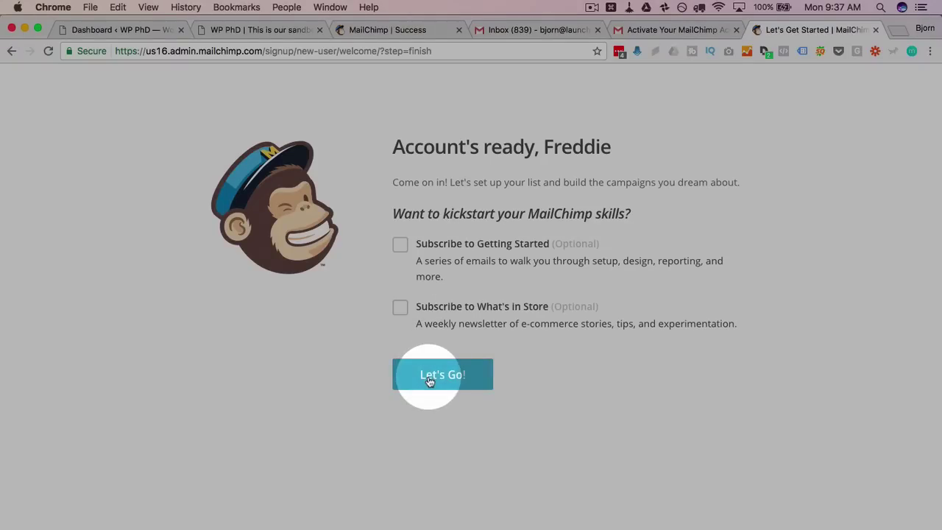
pyautogui.click(446, 379)
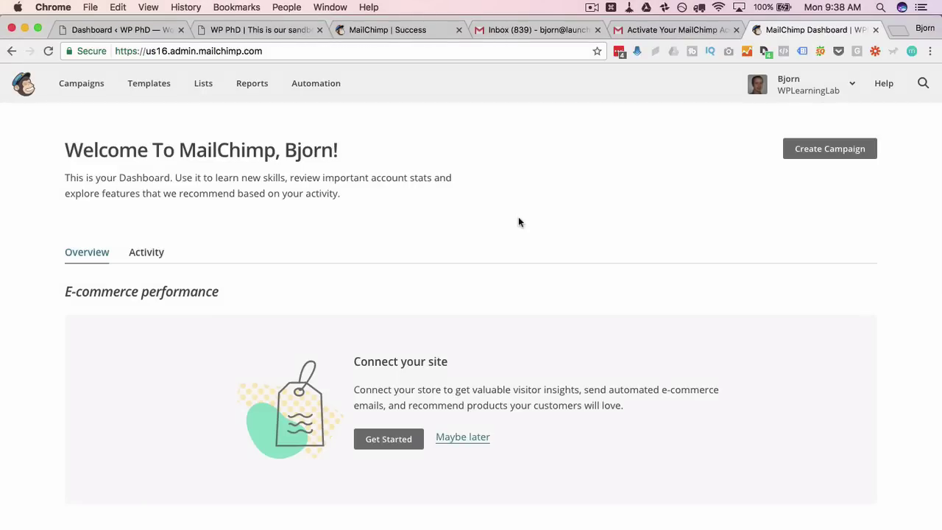
# Scroll the Dashboard to the Audience section and choose Create A List
pyautogui.scroll(-1, 519, 222)
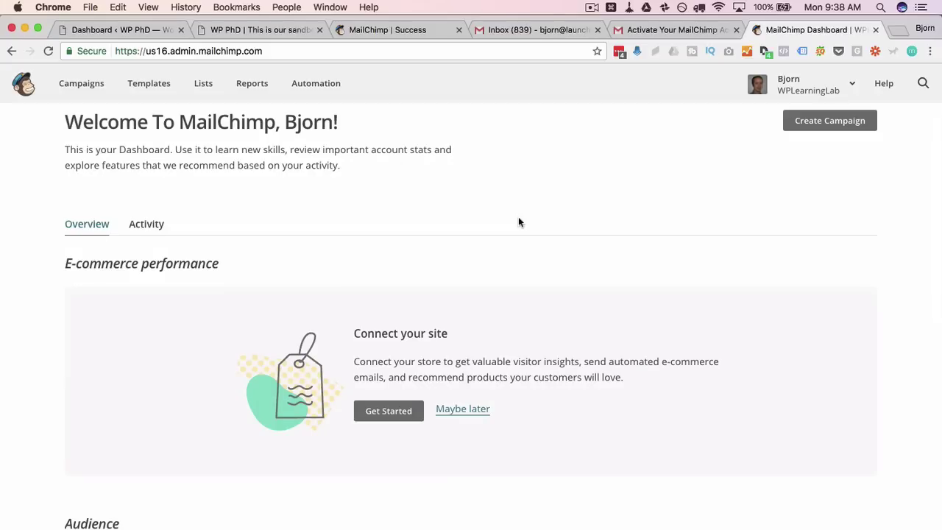
pyautogui.scroll(-5, 517, 222)
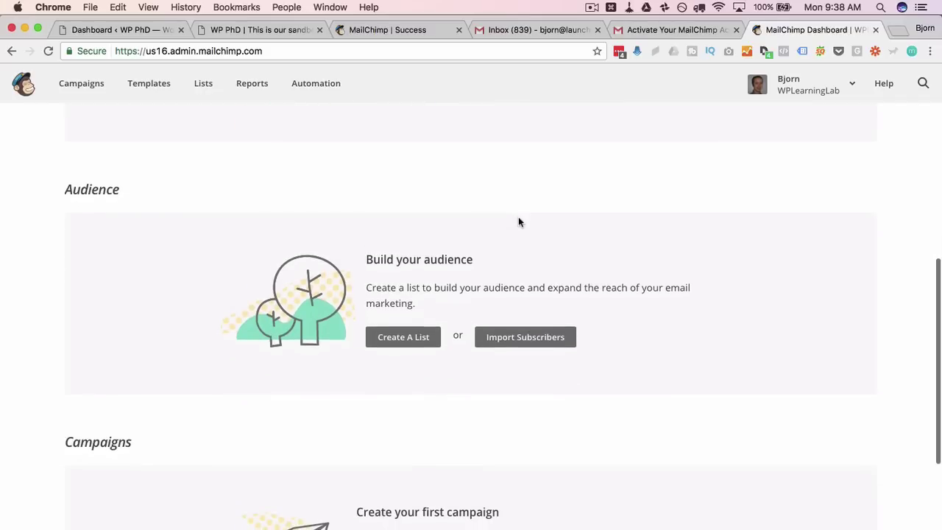
pyautogui.scroll(-4, 518, 222)
pyautogui.scroll(5, 518, 222)
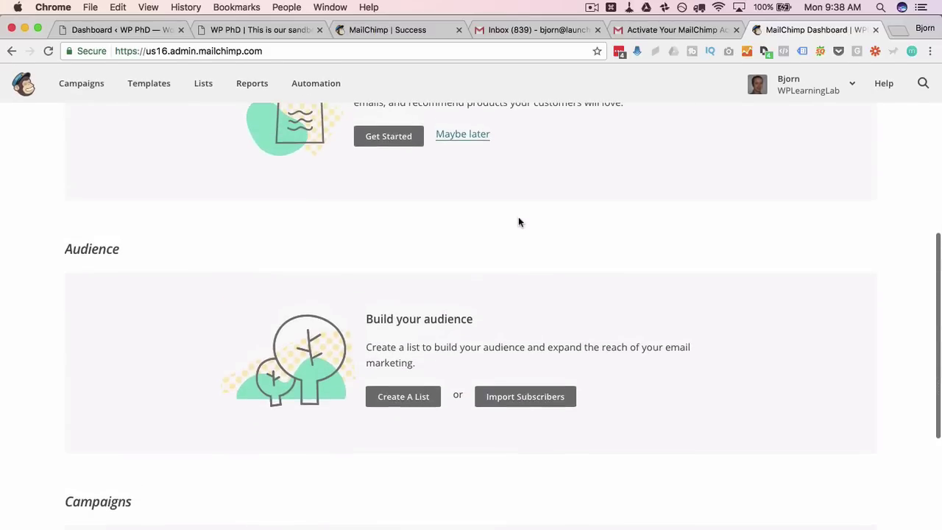
pyautogui.scroll(-3, 518, 222)
pyautogui.scroll(2, 505, 309)
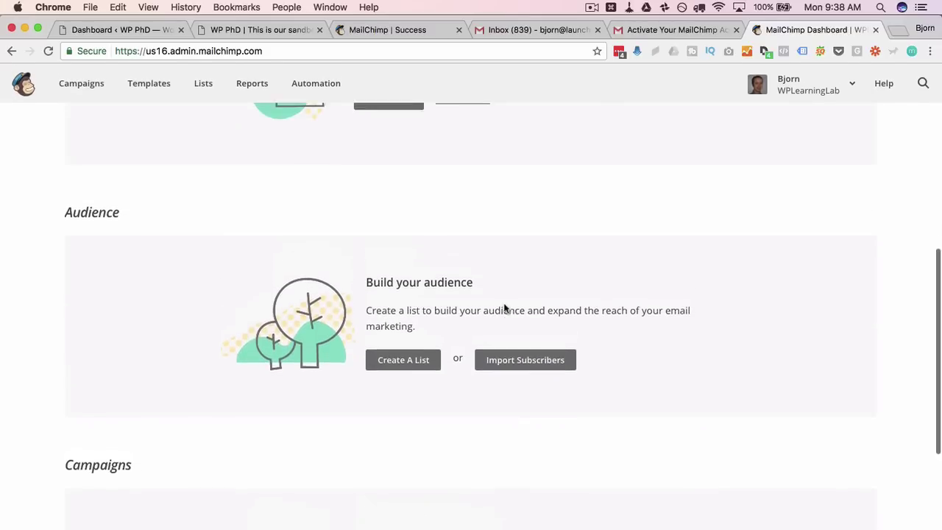
pyautogui.scroll(4, 505, 309)
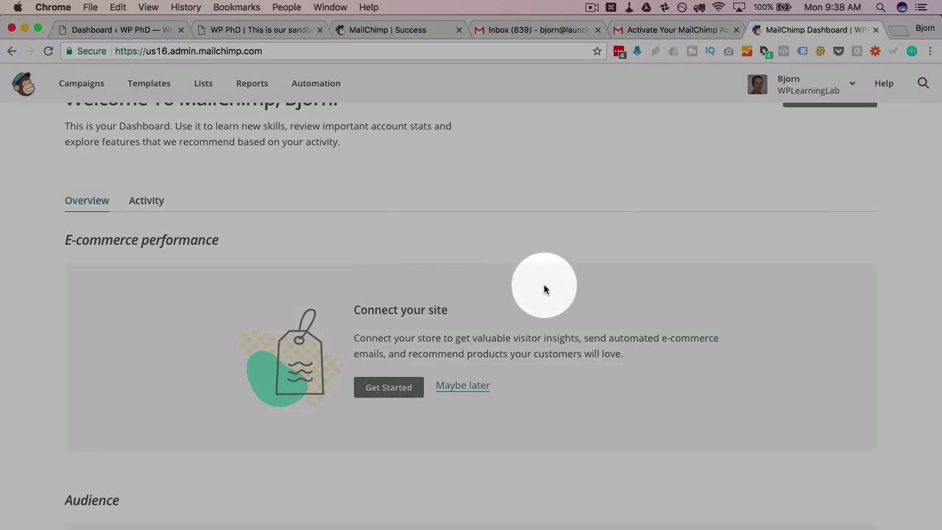
pyautogui.scroll(-5, 544, 290)
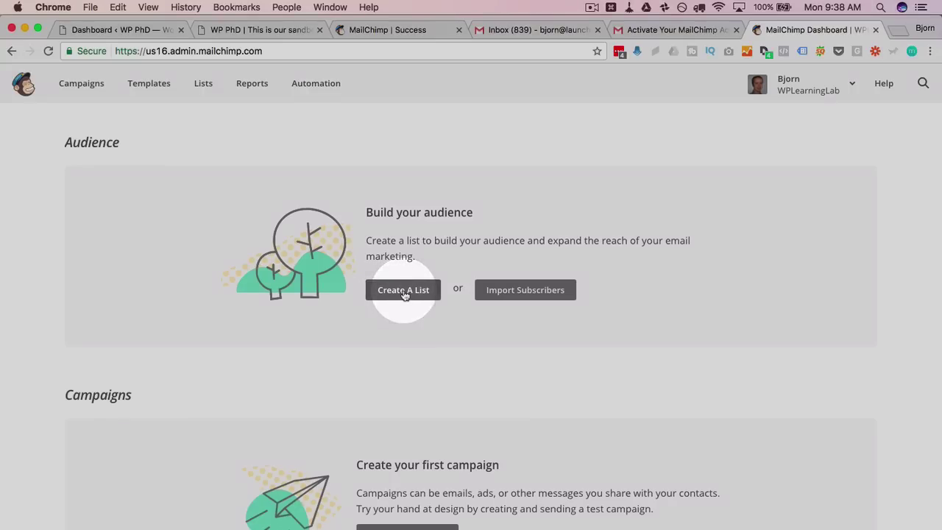
pyautogui.click(403, 289)
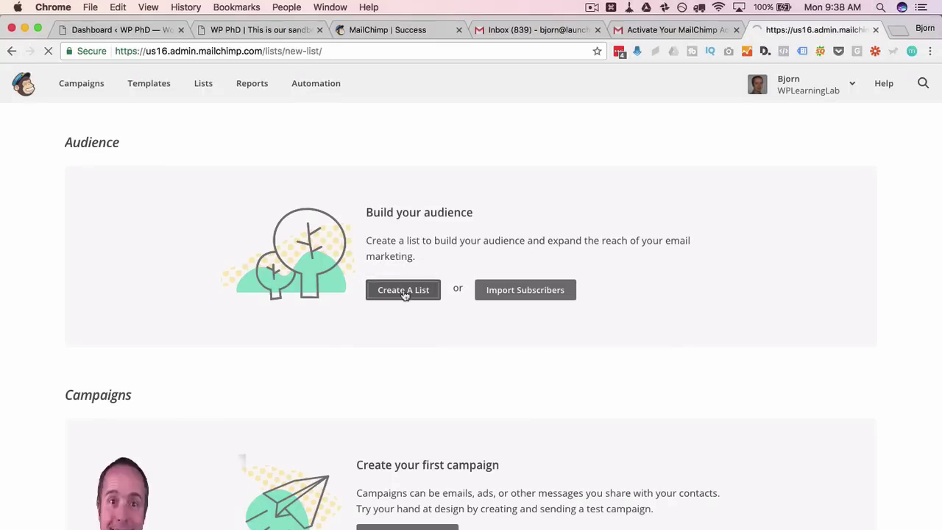
# Name the list WP PHD Test and enter the default sender email and name
pyautogui.click(214, 262)
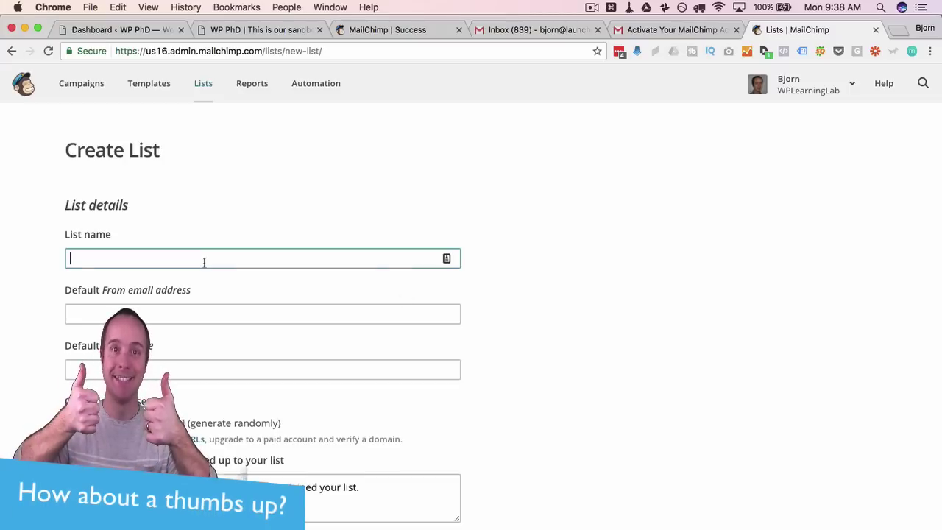
pyautogui.write('WpL')
pyautogui.press('BackSpace')
pyautogui.press('BackSpace')
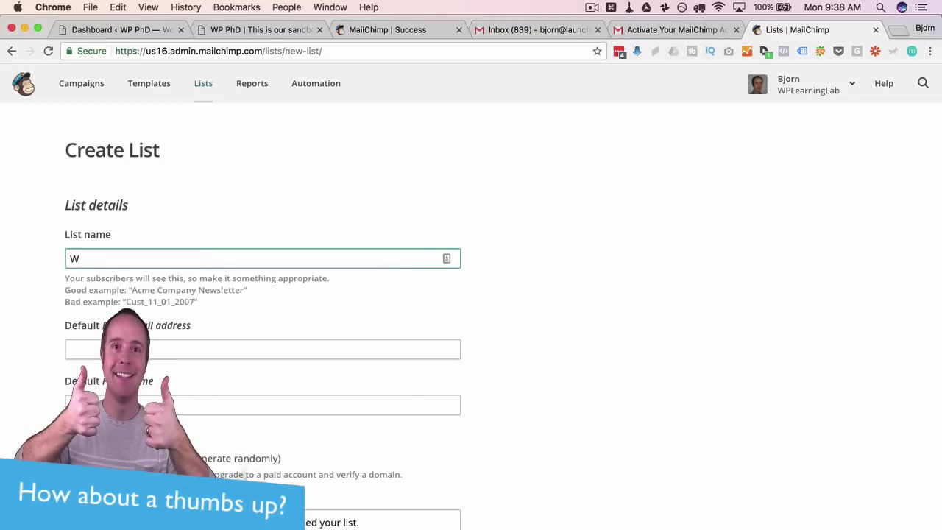
pyautogui.write('P PHD')
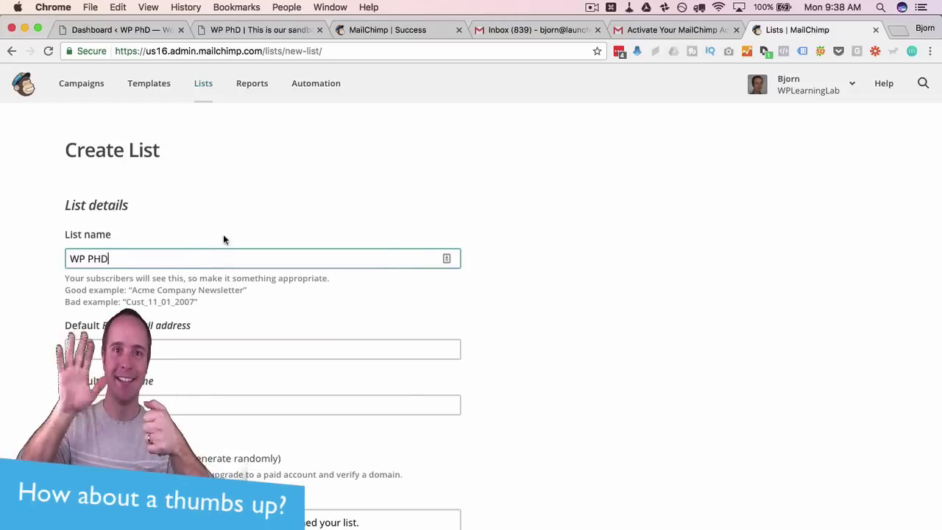
pyautogui.write(' Test')
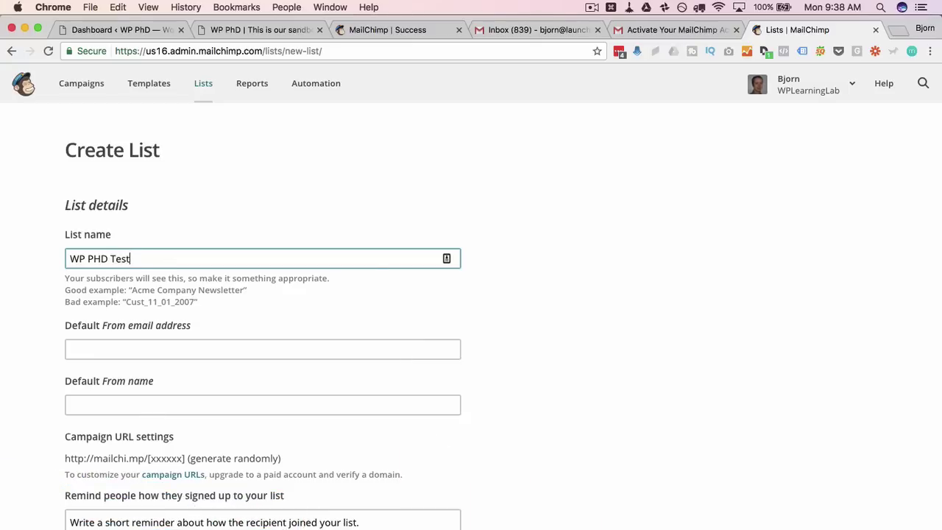
pyautogui.scroll(-1, 94, 287)
pyautogui.click(139, 245)
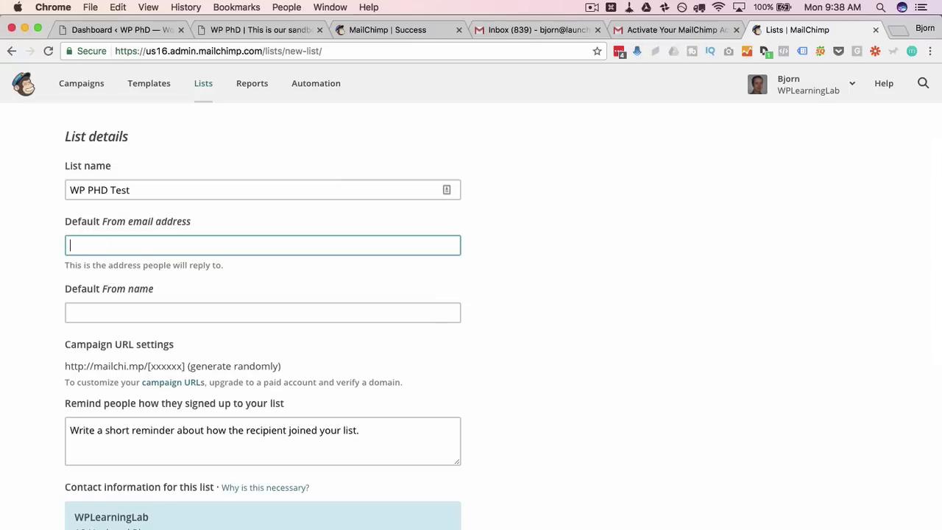
pyautogui.press('Tab')
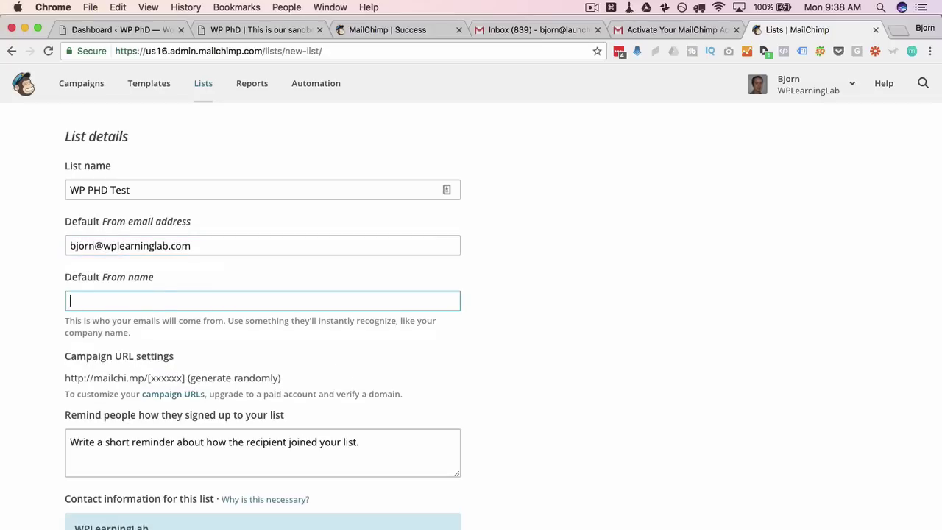
pyautogui.write('Bjorn')
pyautogui.click(44, 308)
# Note the campaign URL's [xxxxxx] part and enter the signup reminder text
pyautogui.scroll(-3, 38, 309)
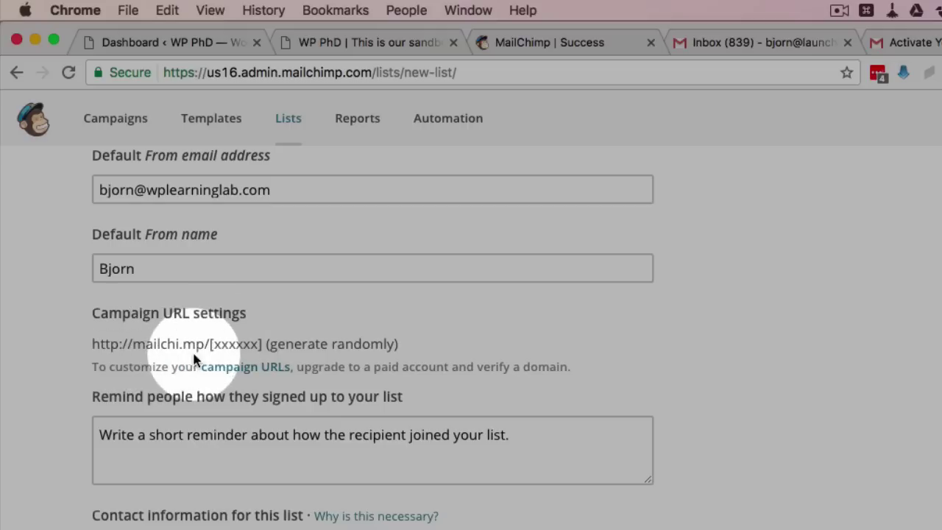
pyautogui.moveTo(142, 340); pyautogui.dragTo(263, 343)
pyautogui.click(219, 341)
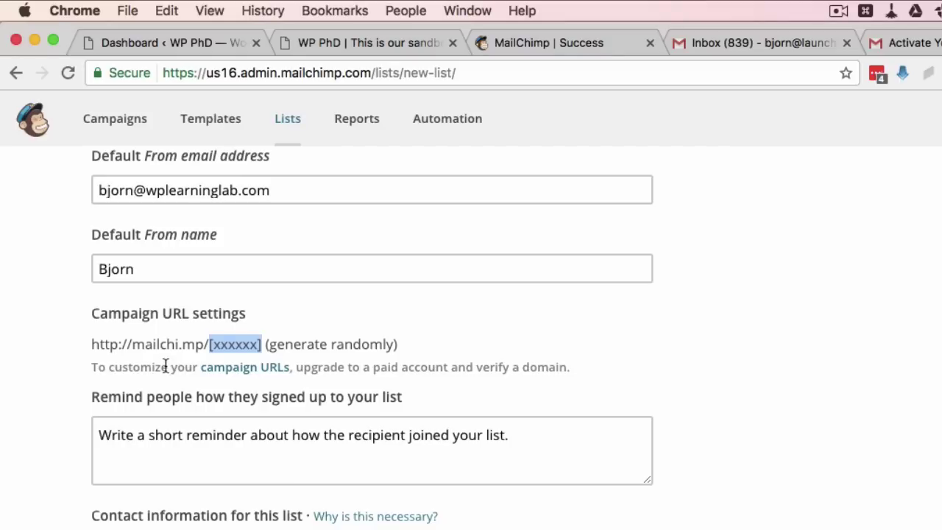
pyautogui.scroll(-2, 204, 386)
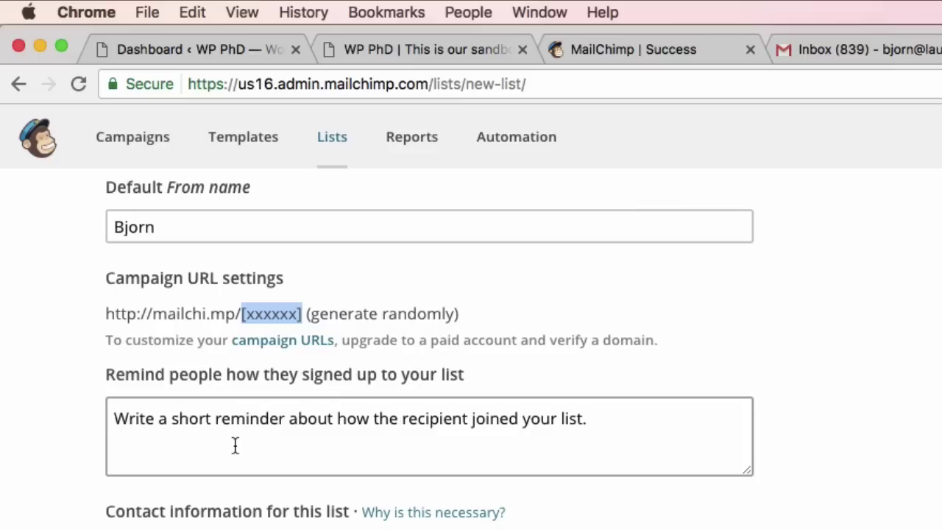
pyautogui.click(235, 445)
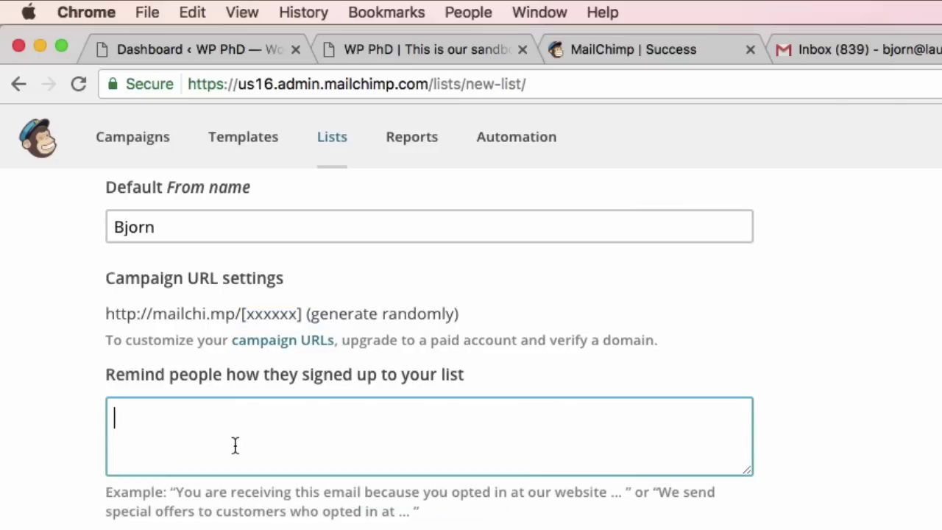
pyautogui.write('Y')
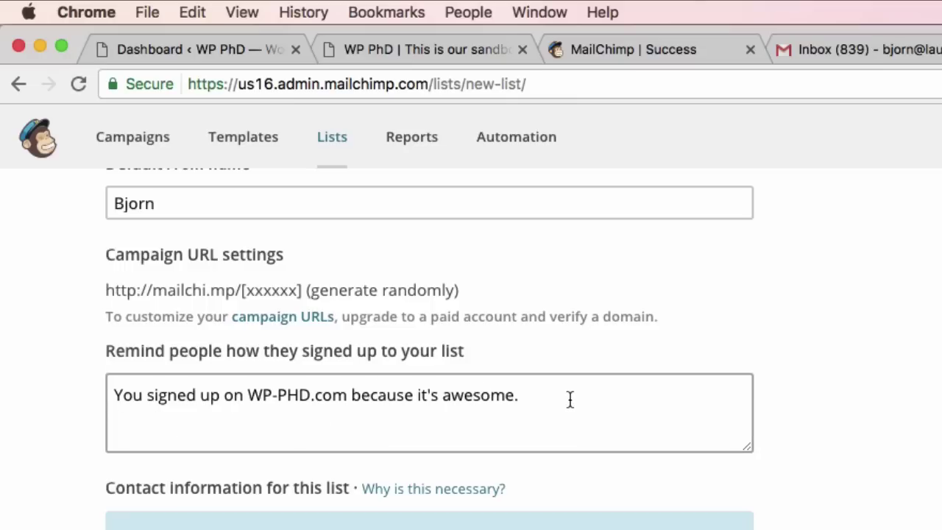
pyautogui.scroll(-3, 55, 440)
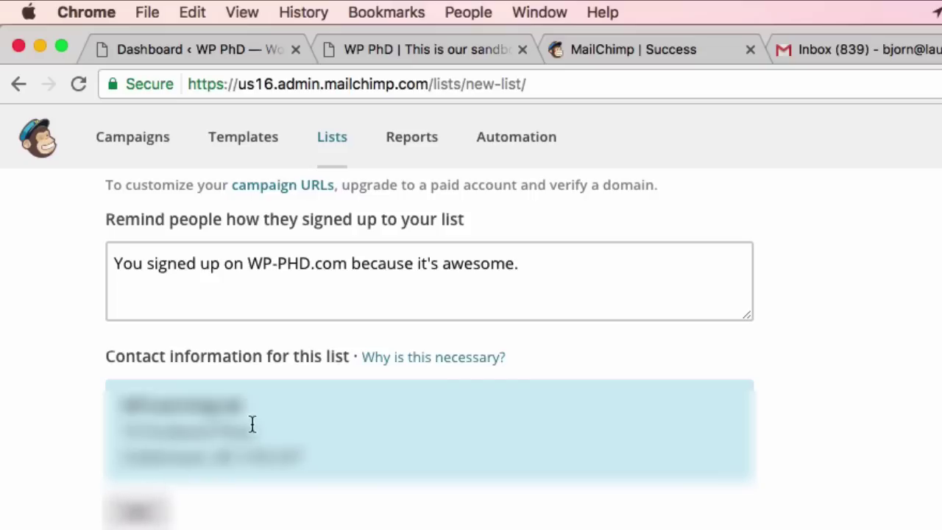
# Edit the list's contact information and replace the street address
pyautogui.click(137, 511)
pyautogui.moveTo(283, 489); pyautogui.dragTo(109, 489)
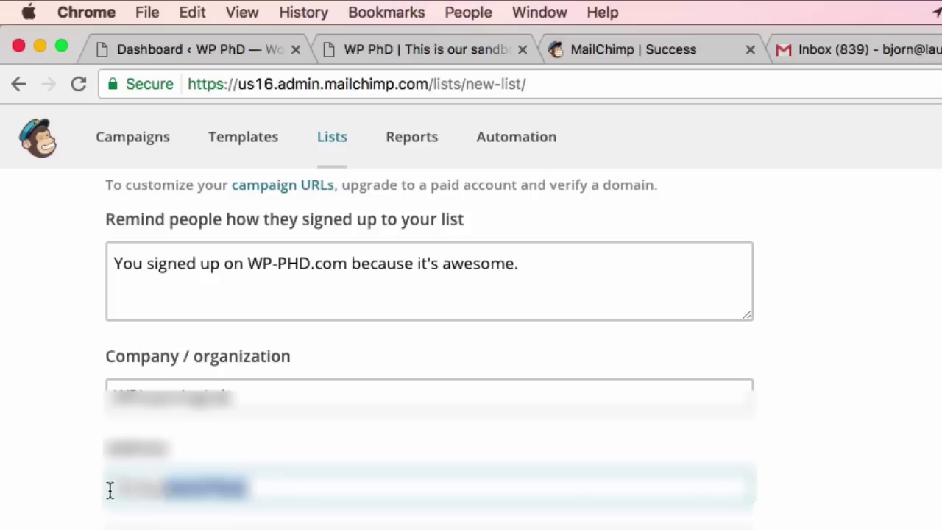
pyautogui.press('BackSpace')
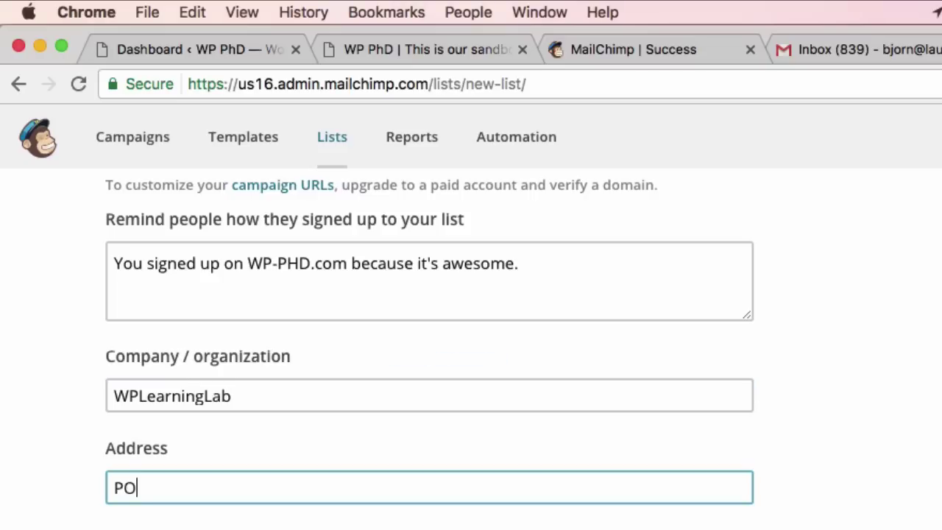
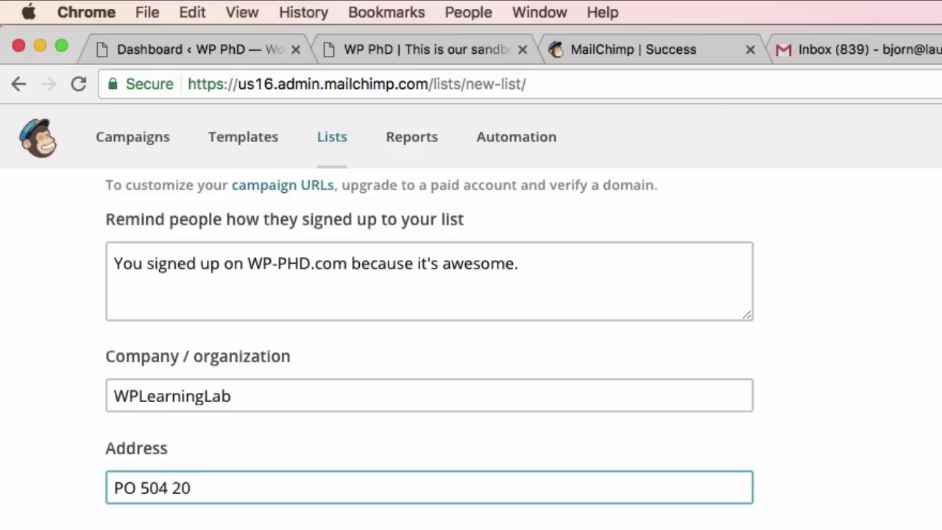
# Tick one-by-one subscribe notifications and save the new list
pyautogui.scroll(-5, 47, 506)
pyautogui.scroll(-10, 47, 506)
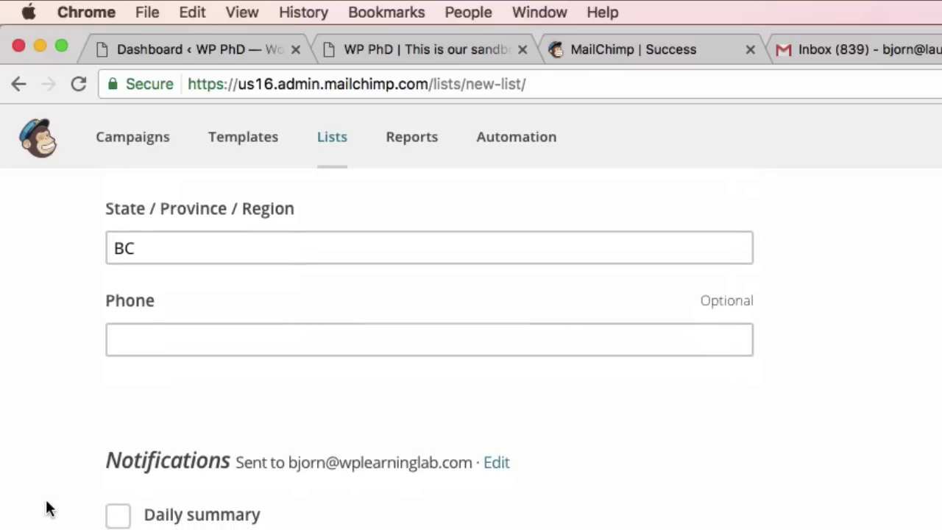
pyautogui.scroll(10, 130, 452)
pyautogui.scroll(-10, 117, 478)
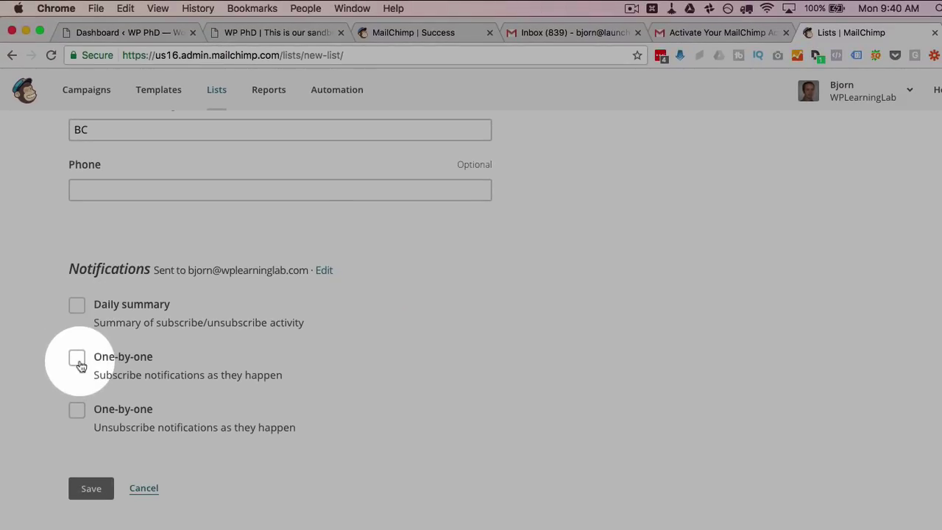
pyautogui.click(78, 359)
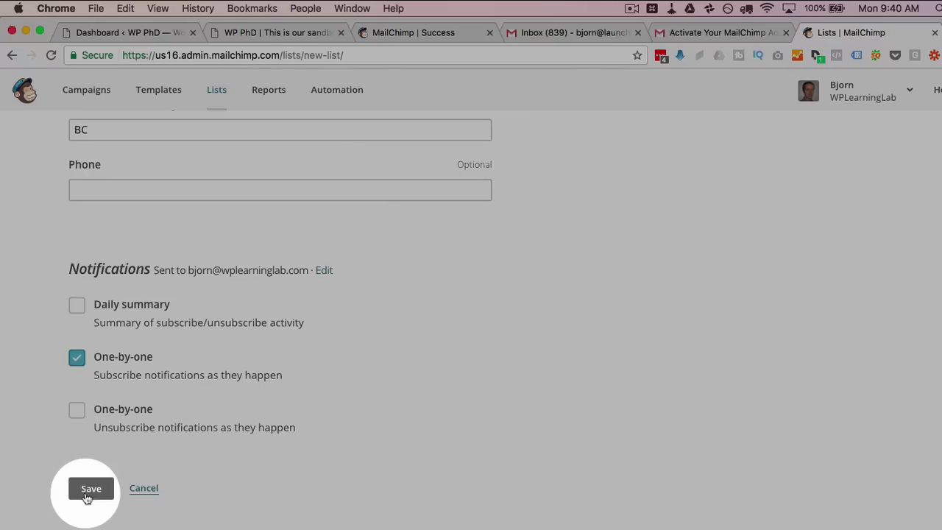
pyautogui.click(88, 487)
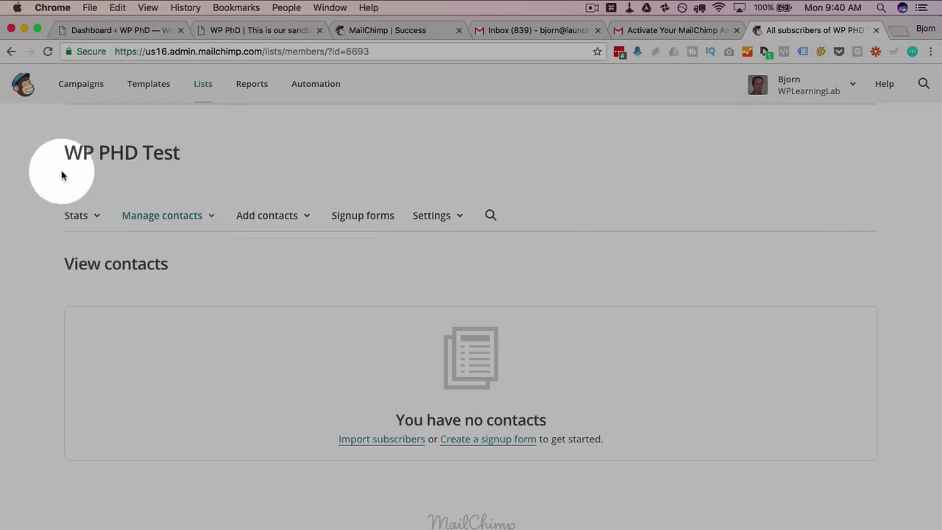
# Return from the empty WP PHD Test list to the Dashboard and check its Audience total of 0
pyautogui.moveTo(61, 170); pyautogui.dragTo(187, 161)
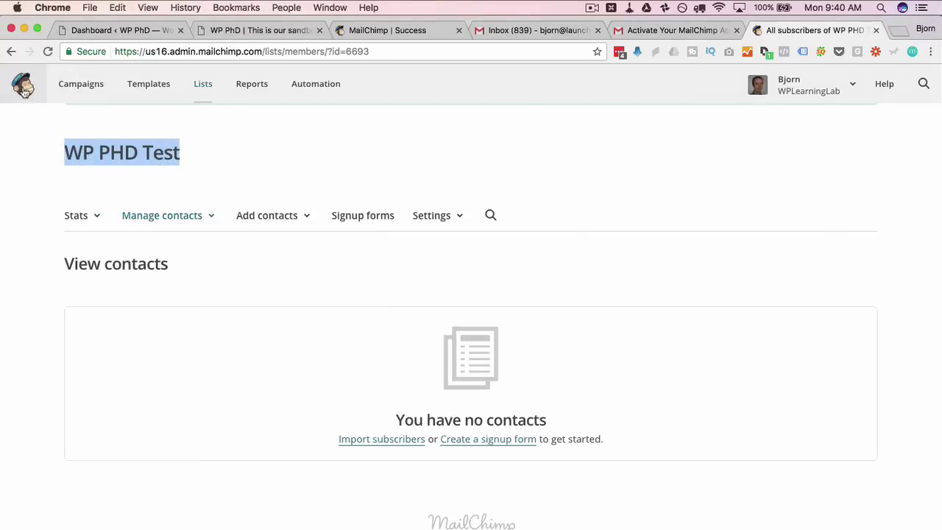
pyautogui.click(23, 87)
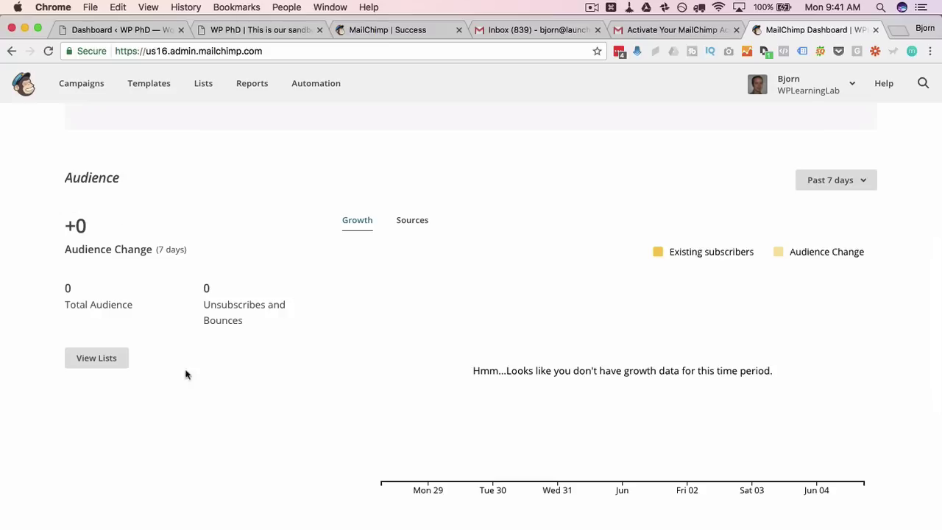
pyautogui.scroll(-2, 272, 341)
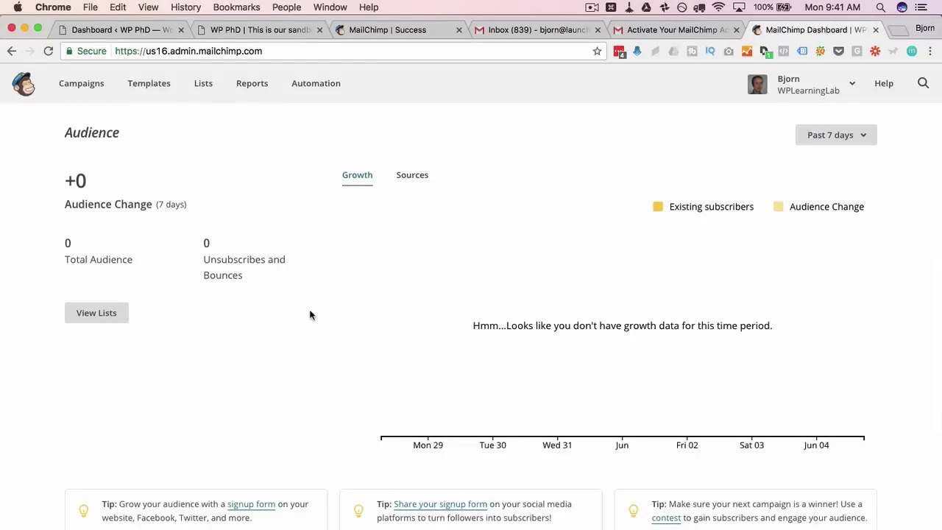
pyautogui.scroll(-5, 309, 314)
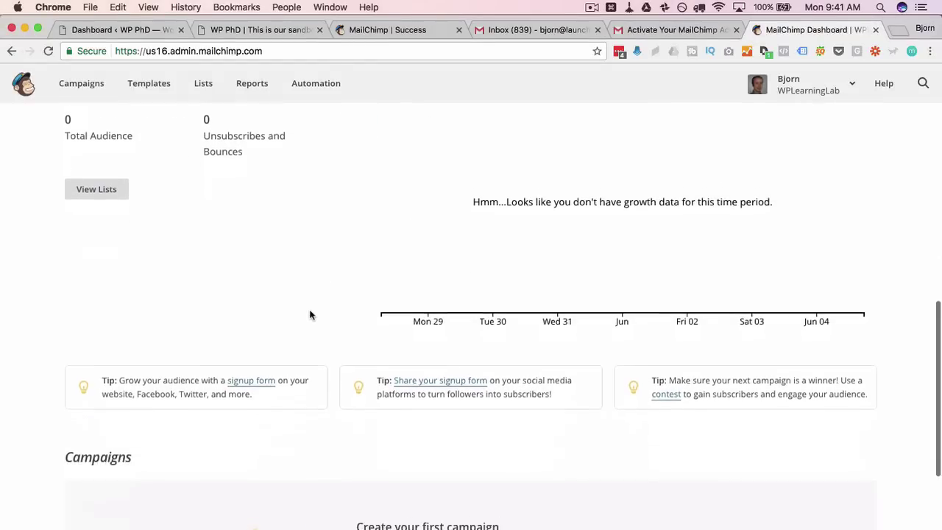
pyautogui.scroll(4, 309, 315)
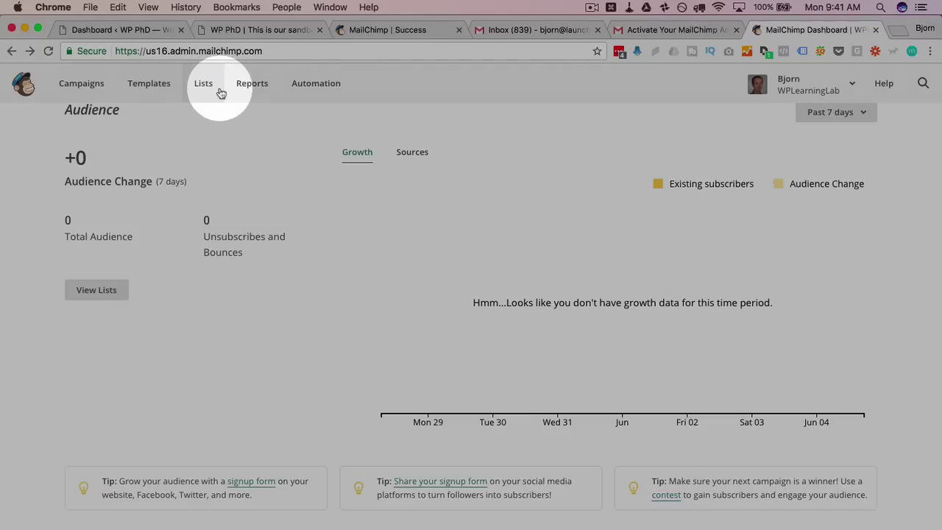
# Open the embedded form code page for the WP PHD Test list's signup forms
pyautogui.click(220, 91)
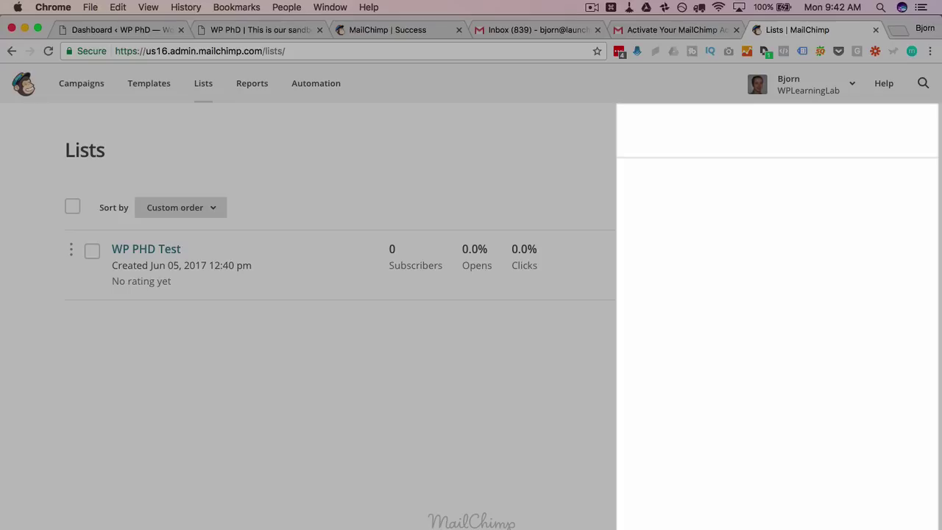
pyautogui.click(863, 252)
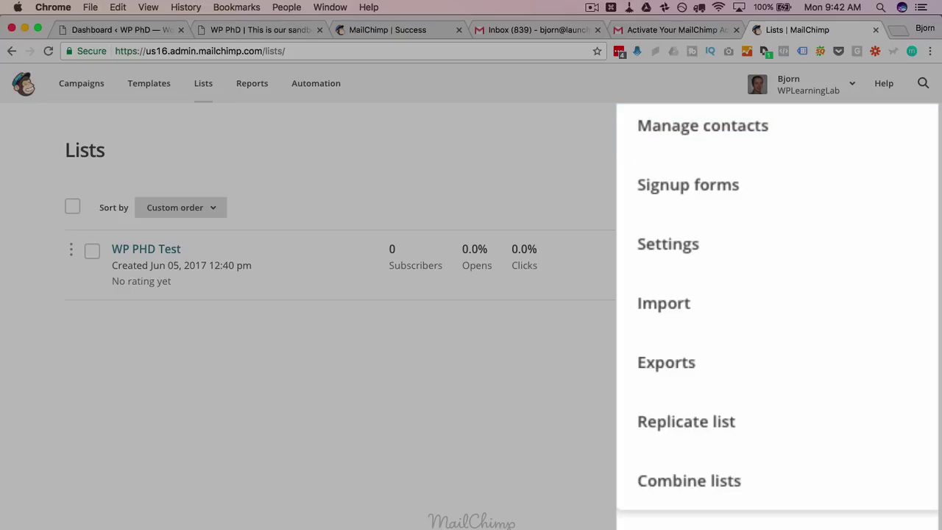
pyautogui.click(674, 203)
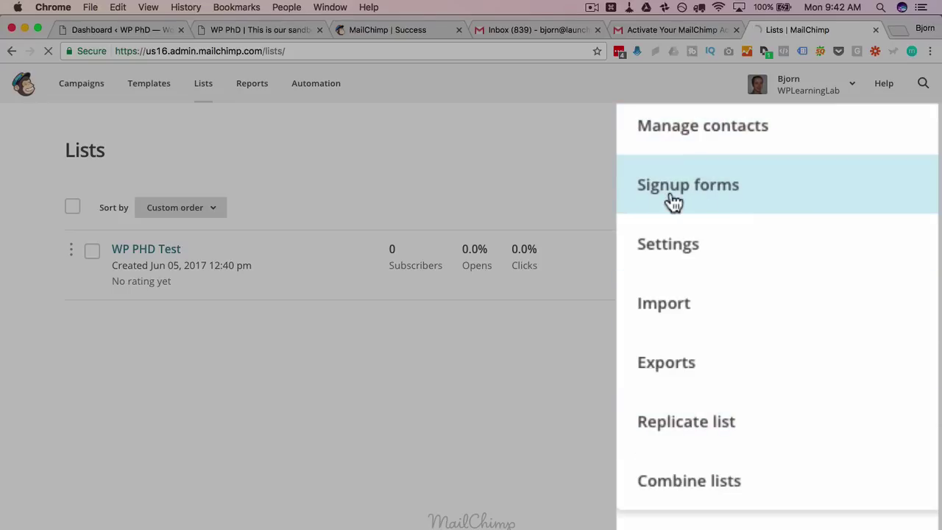
pyautogui.scroll(-4, 299, 313)
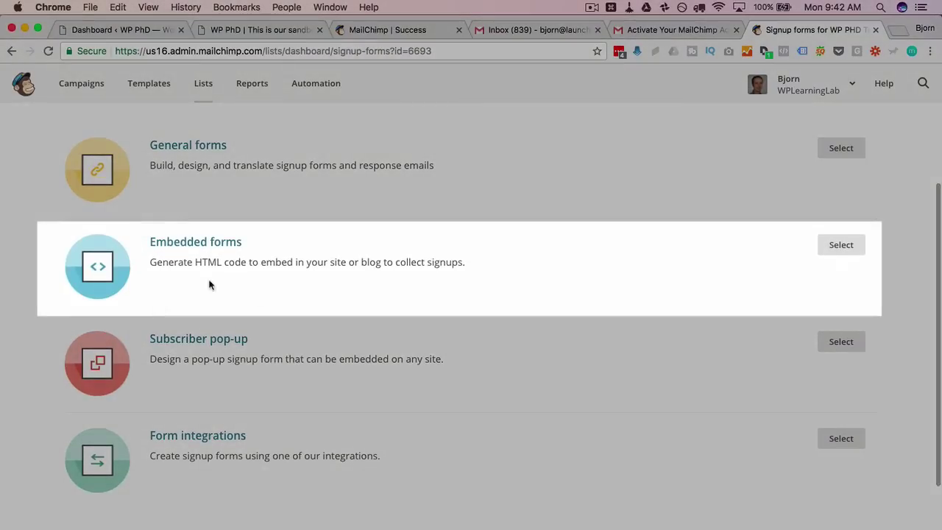
pyautogui.scroll(-1, 251, 233)
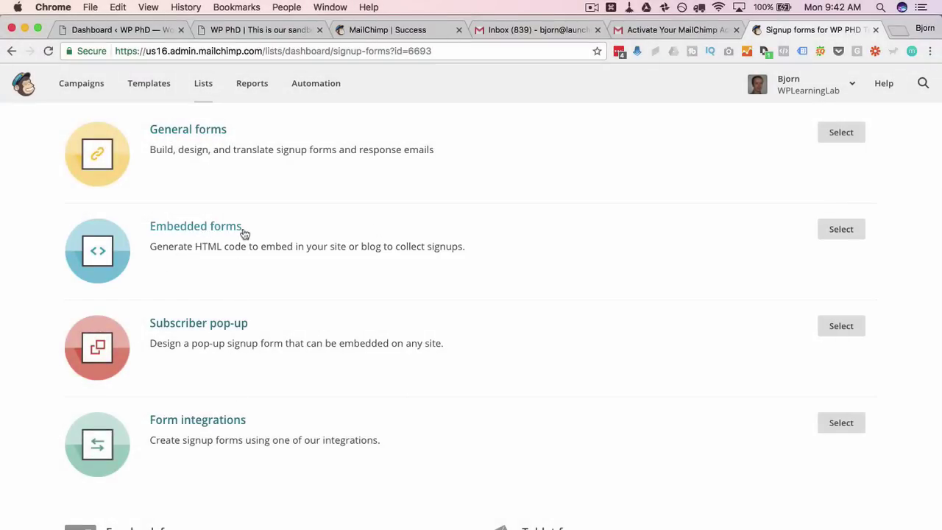
pyautogui.click(836, 234)
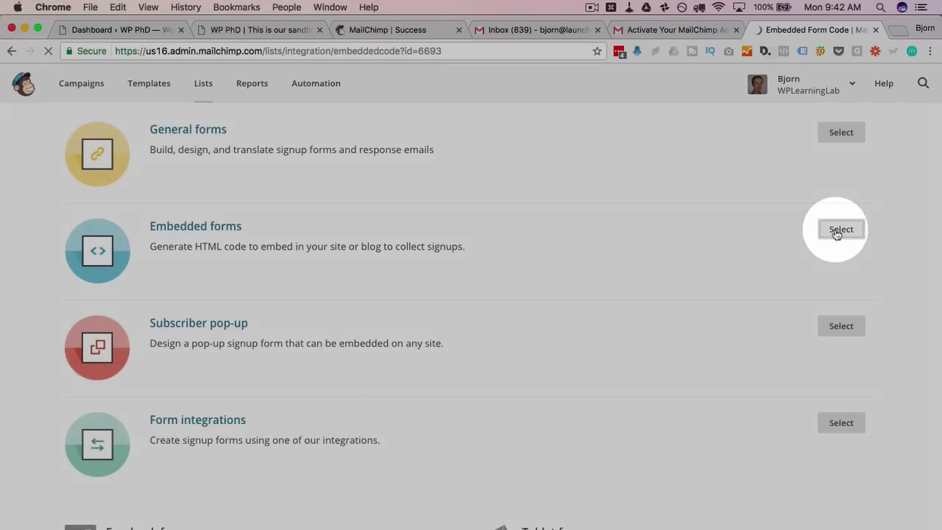
pyautogui.scroll(1, 131, 213)
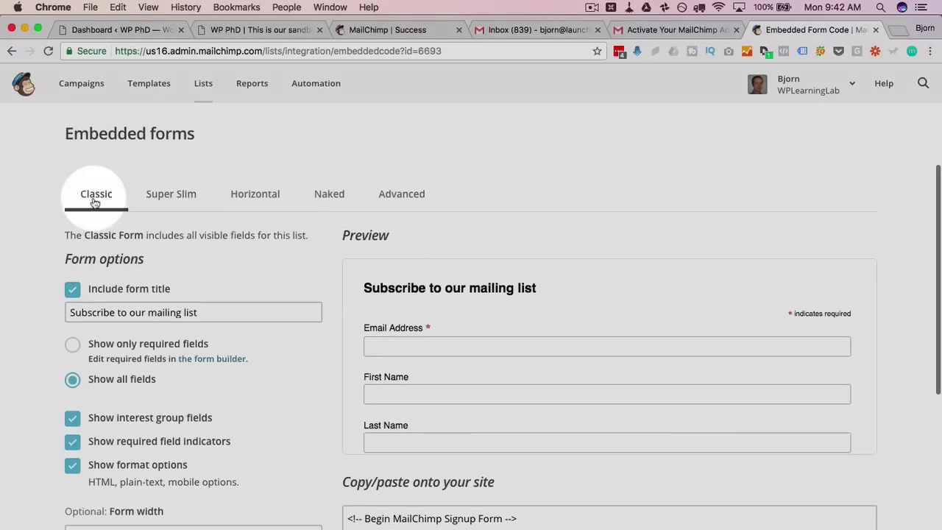
# Compare the Classic, Super Slim, Horizontal, Naked and Advanced form styles, settling on Super Slim
pyautogui.click(170, 195)
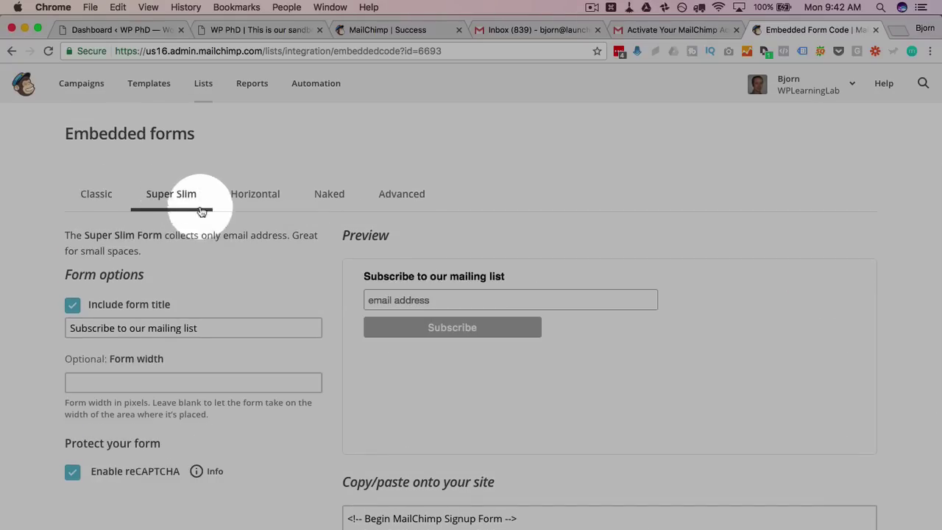
pyautogui.click(95, 199)
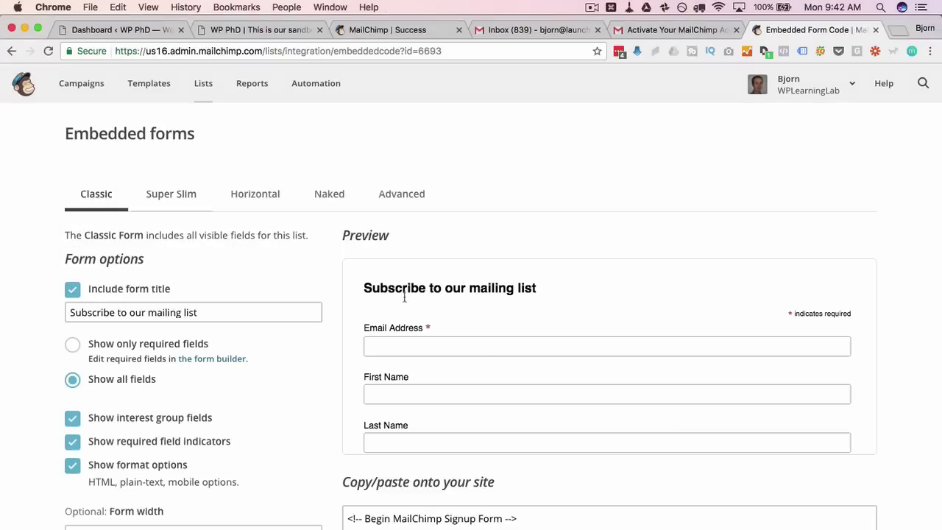
pyautogui.click(180, 200)
pyautogui.click(251, 195)
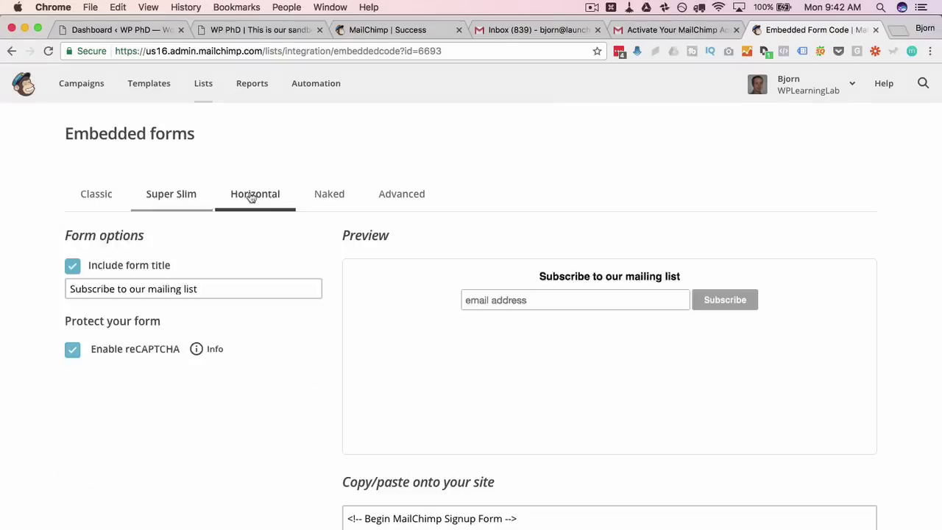
pyautogui.click(329, 195)
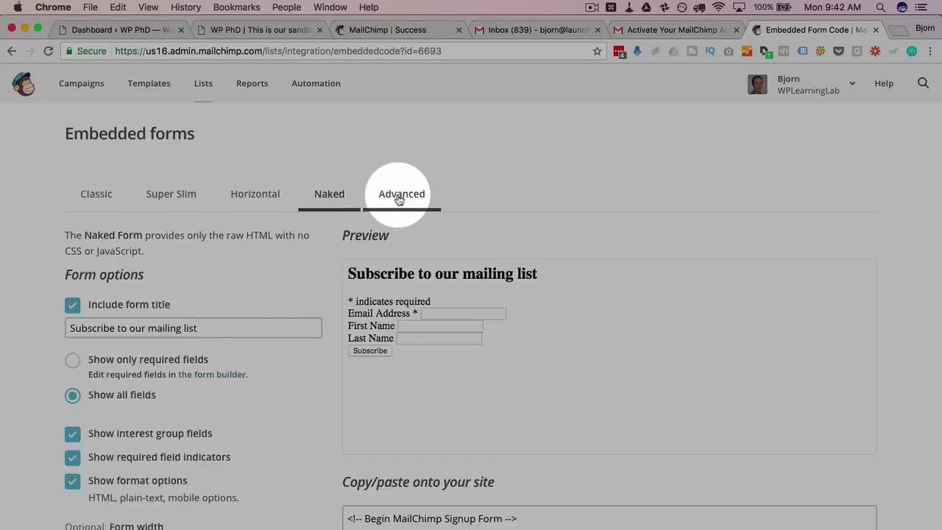
pyautogui.click(398, 194)
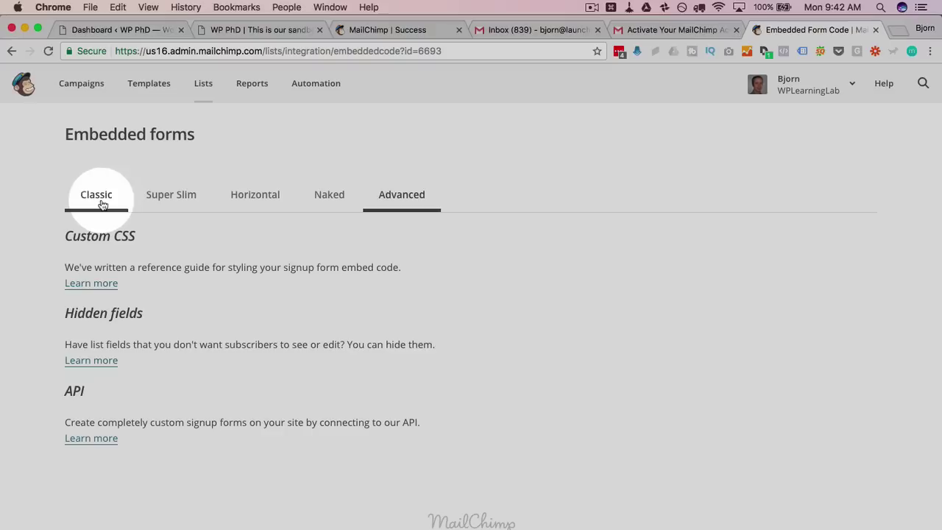
pyautogui.click(103, 204)
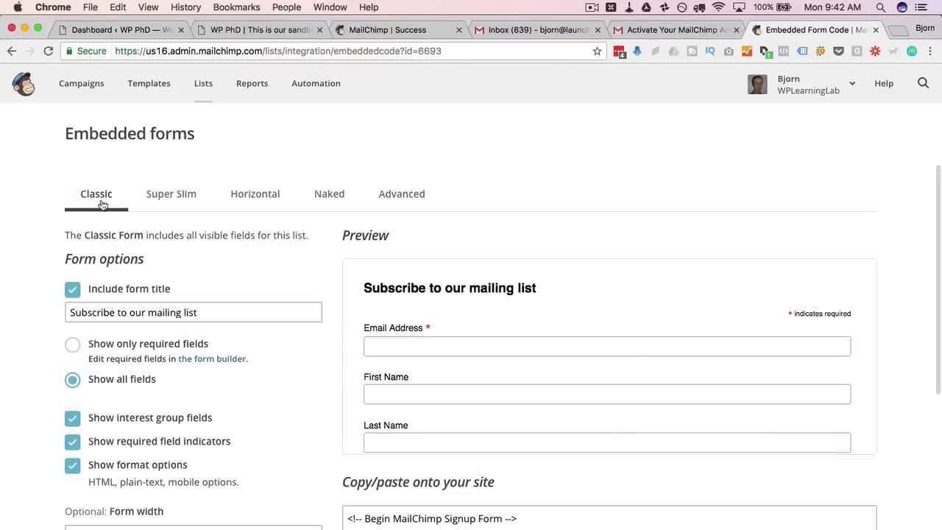
pyautogui.scroll(-1, 44, 285)
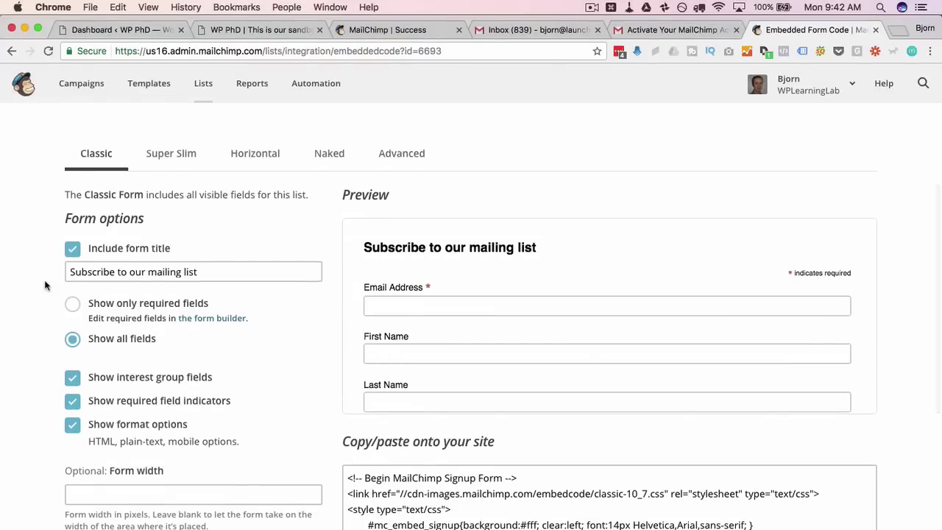
pyautogui.click(177, 155)
pyautogui.scroll(-2, 177, 192)
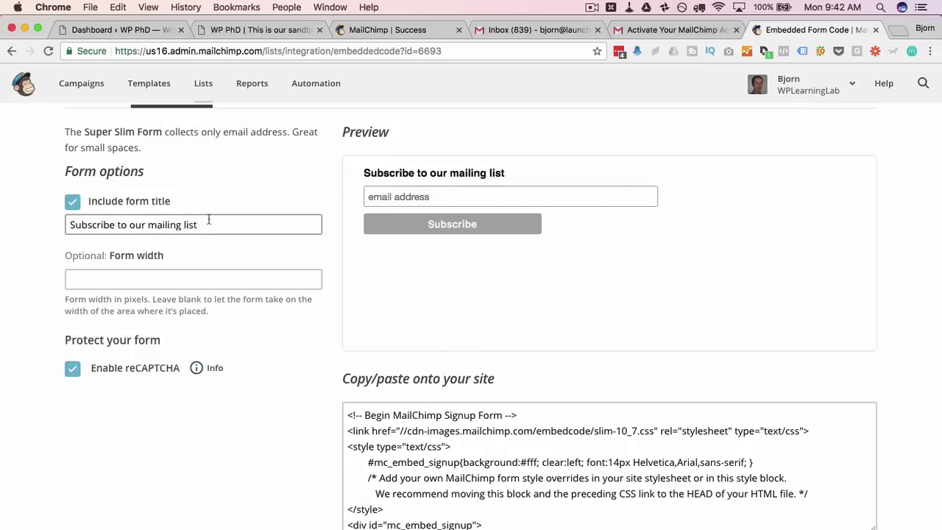
# Retitle the form 'Sign up now and get this awesome thingee!', removing the duplicated 'this'
pyautogui.press('super+a')
pyautogui.write('Si')
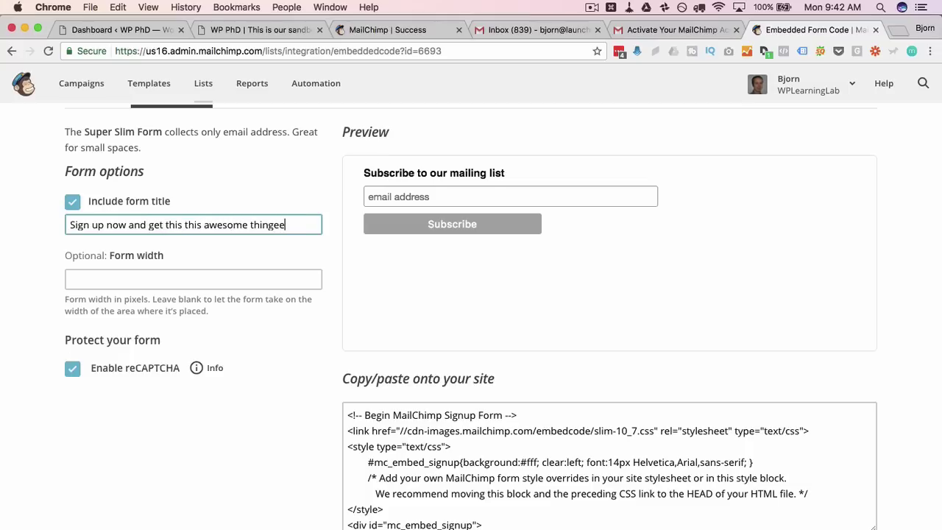
pyautogui.click(270, 366)
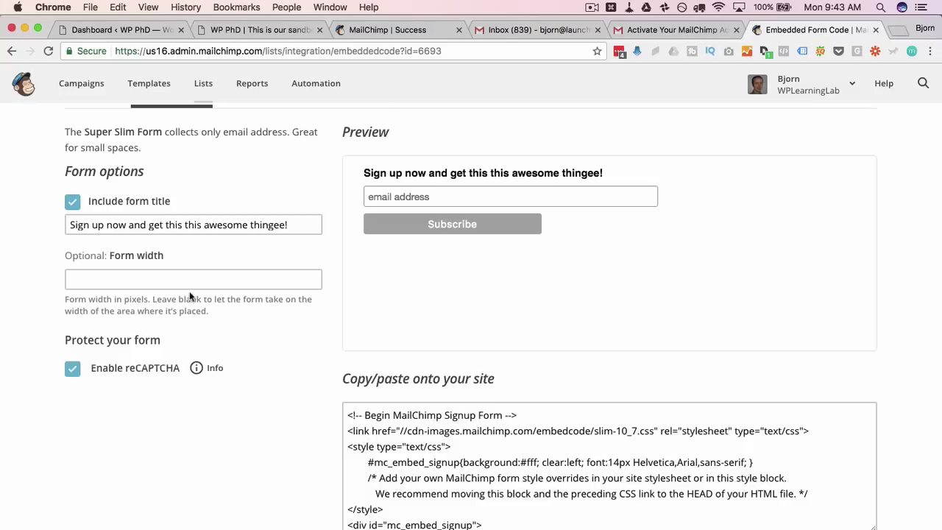
pyautogui.click(71, 224)
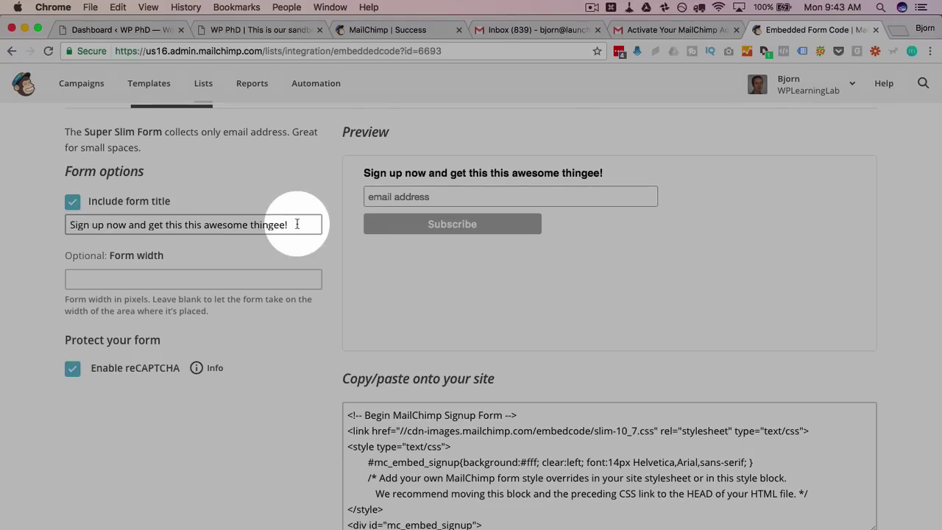
pyautogui.doubleClick(193, 225)
pyautogui.press('BackSpace')
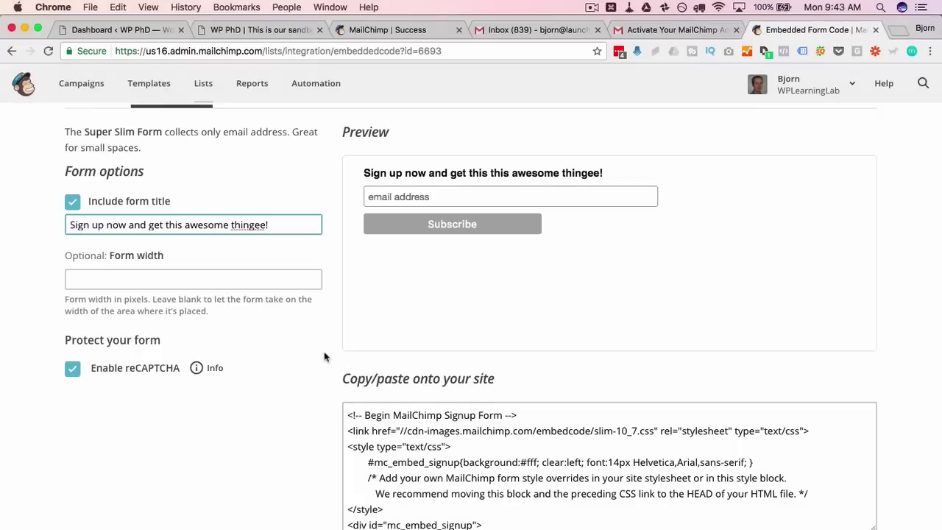
pyautogui.click(325, 357)
# Copy the entire embed code and switch back to the site homepage
pyautogui.scroll(-2, 317, 405)
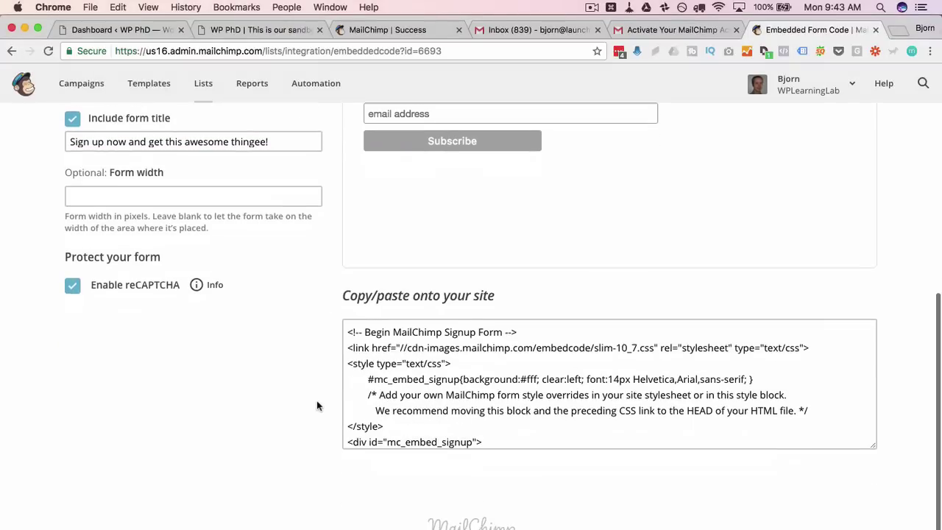
pyautogui.click(517, 433)
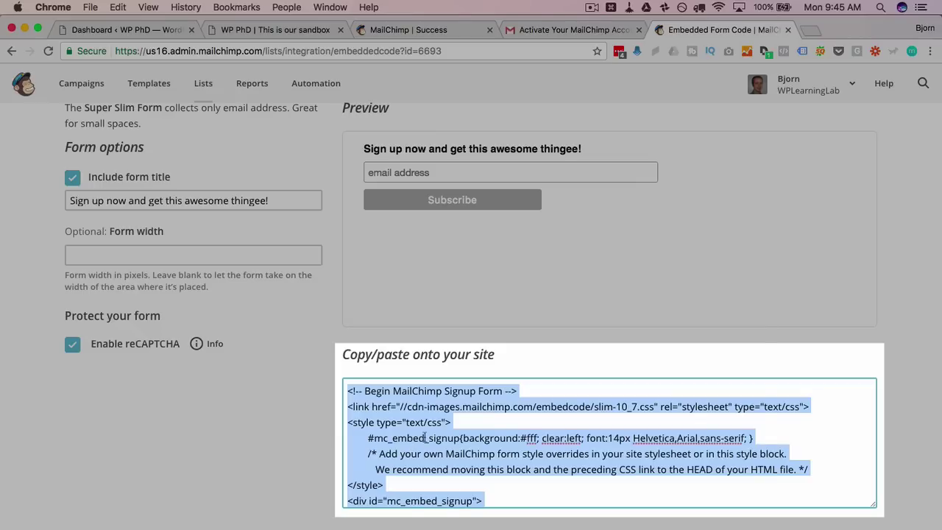
pyautogui.rightClick(425, 437)
pyautogui.click(452, 386)
pyautogui.scroll(-6, 419, 427)
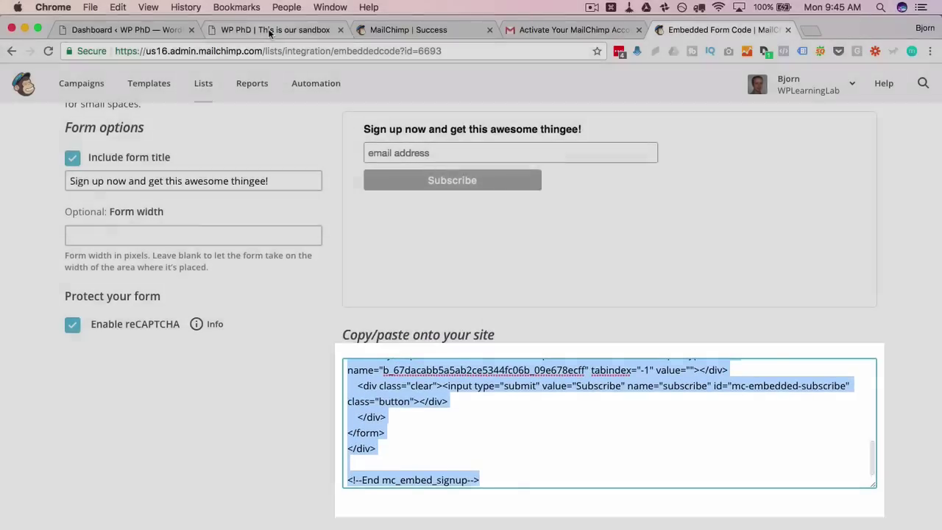
pyautogui.click(270, 32)
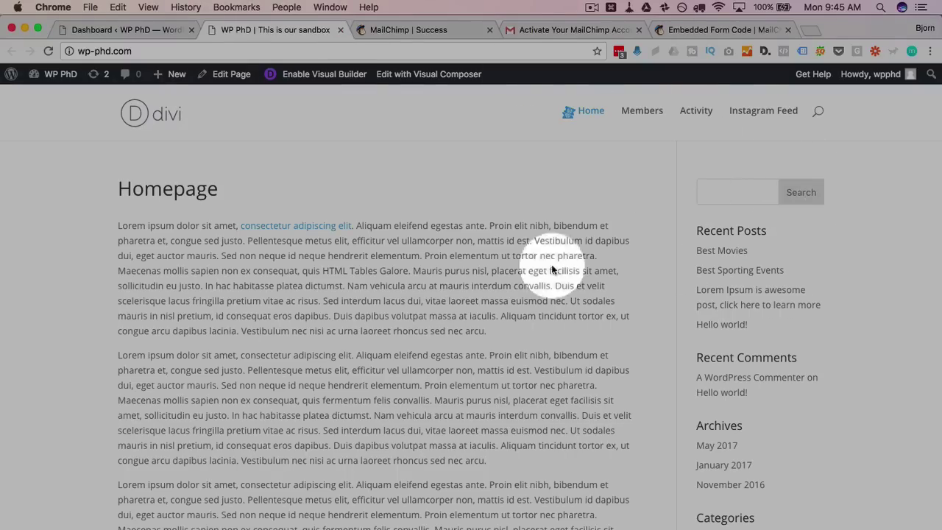
# Add a Text widget to the top of the Sidebar and paste in the MailChimp embed code
pyautogui.click(129, 31)
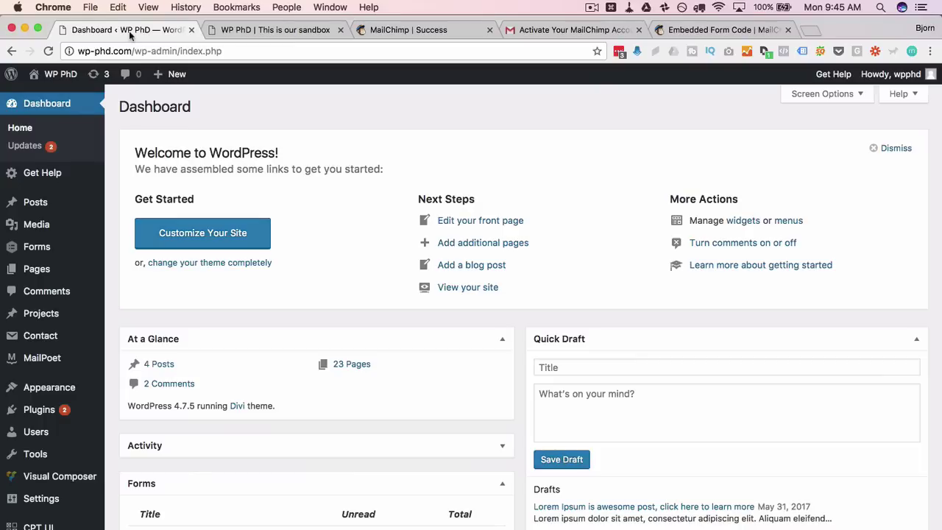
pyautogui.moveTo(44, 391)
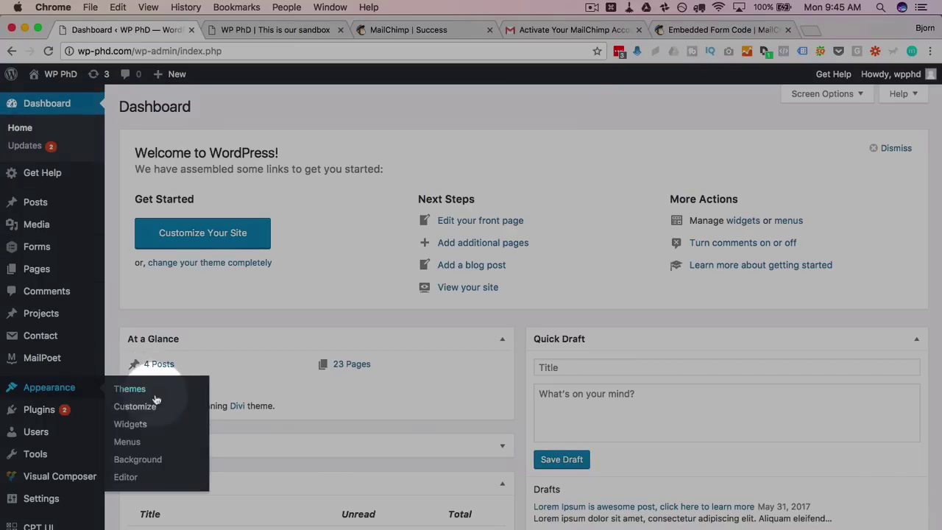
pyautogui.click(129, 424)
pyautogui.scroll(-5, 292, 418)
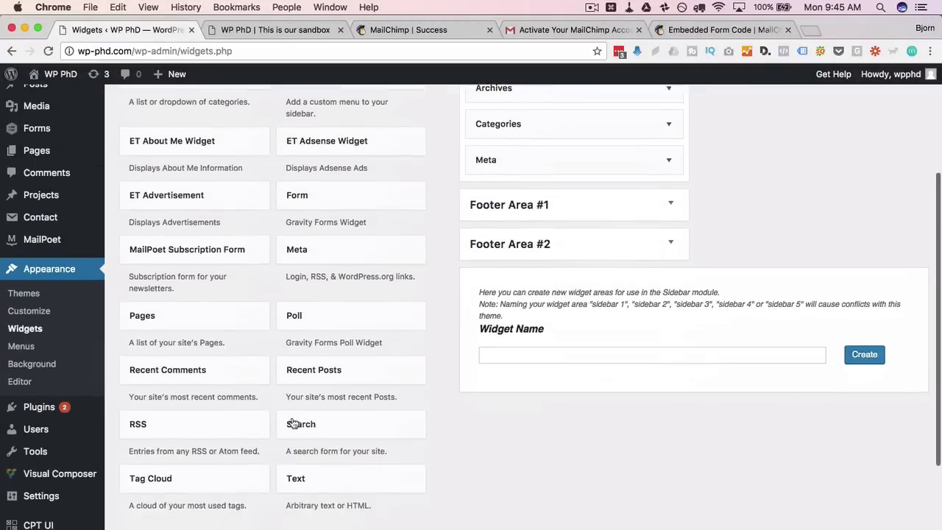
pyautogui.moveTo(297, 463); pyautogui.dragTo(515, 168)
pyautogui.click(488, 280)
pyautogui.rightClick(488, 280)
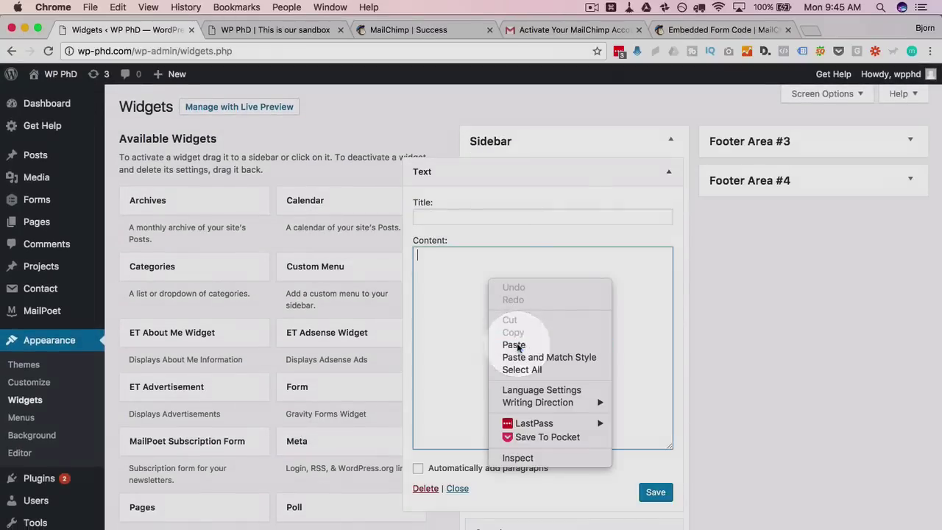
pyautogui.click(510, 345)
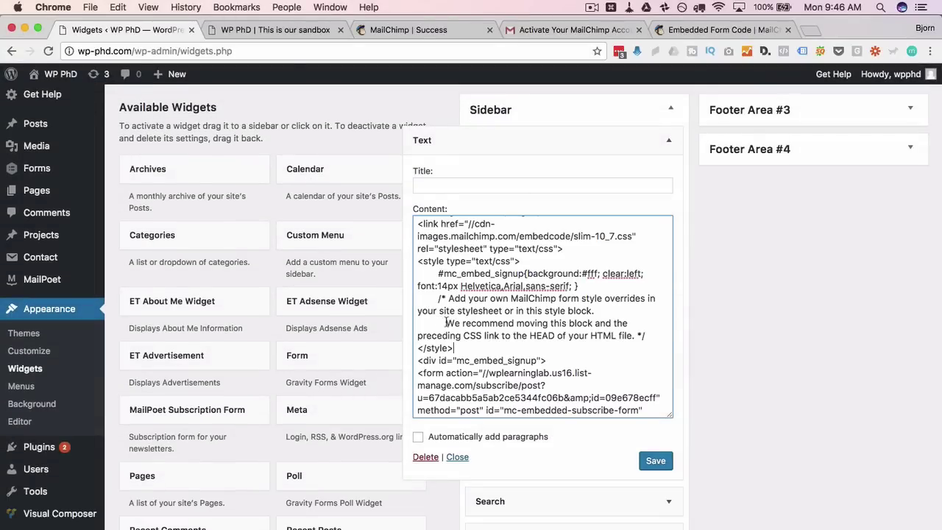
# Cut the CSS link line and style block out of the widget's code
pyautogui.moveTo(445, 323); pyautogui.dragTo(634, 337)
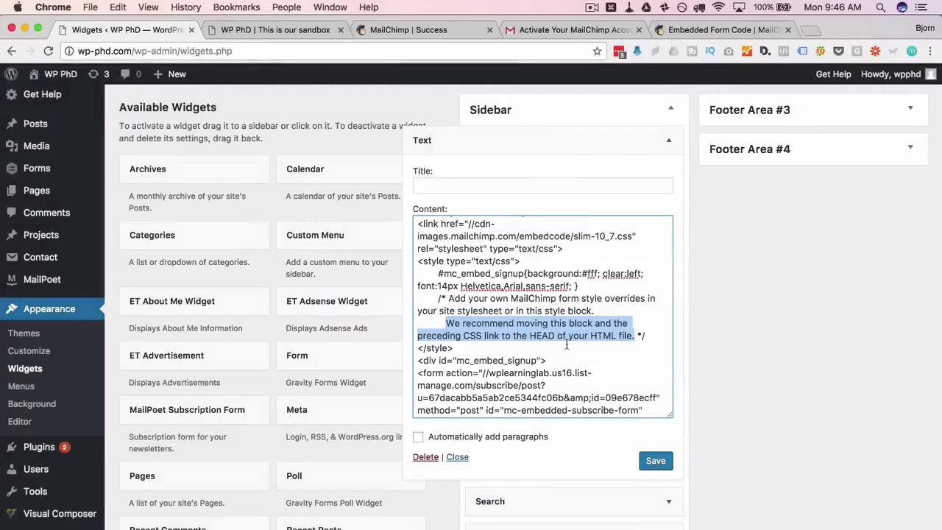
pyautogui.click(469, 346)
pyautogui.moveTo(469, 346); pyautogui.dragTo(438, 309)
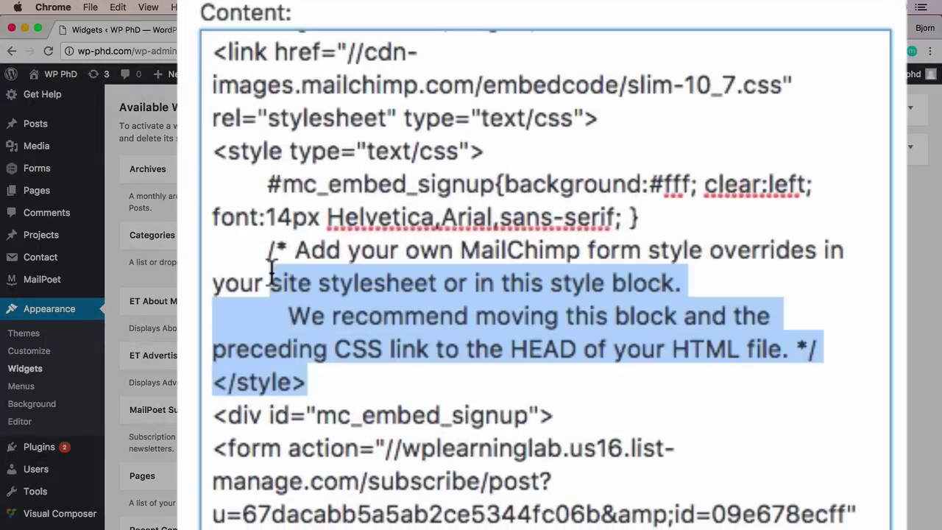
pyautogui.moveTo(270, 273); pyautogui.dragTo(332, 403)
pyautogui.click(215, 89)
pyautogui.rightClick(320, 134)
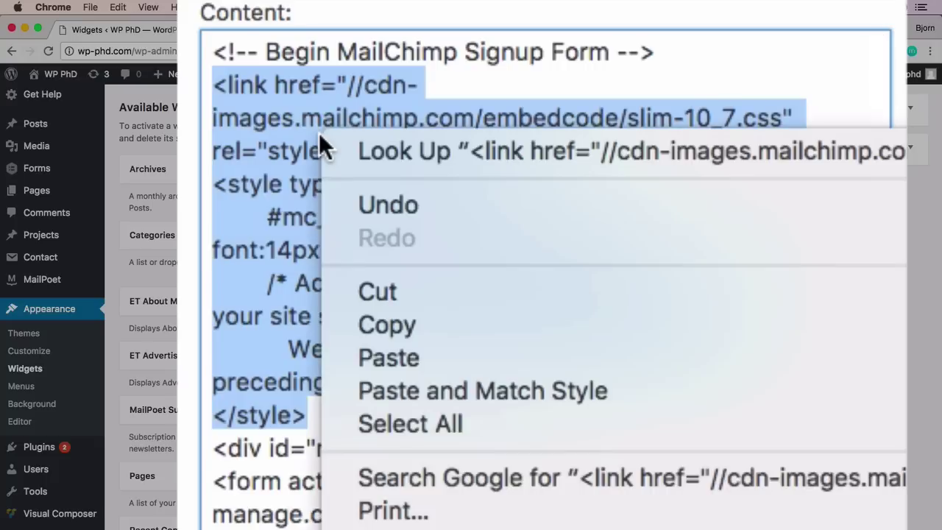
pyautogui.click(374, 294)
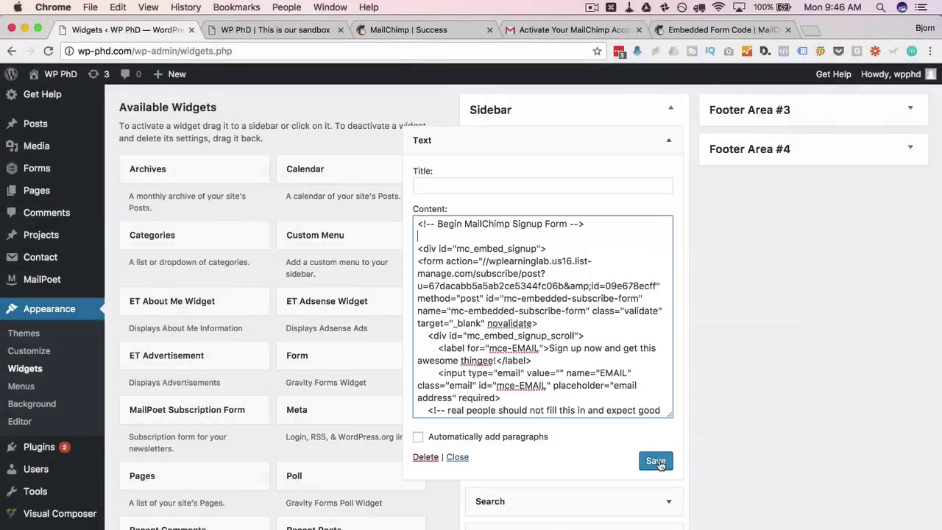
# Save the widget and reload the homepage to see the signup form
pyautogui.click(655, 461)
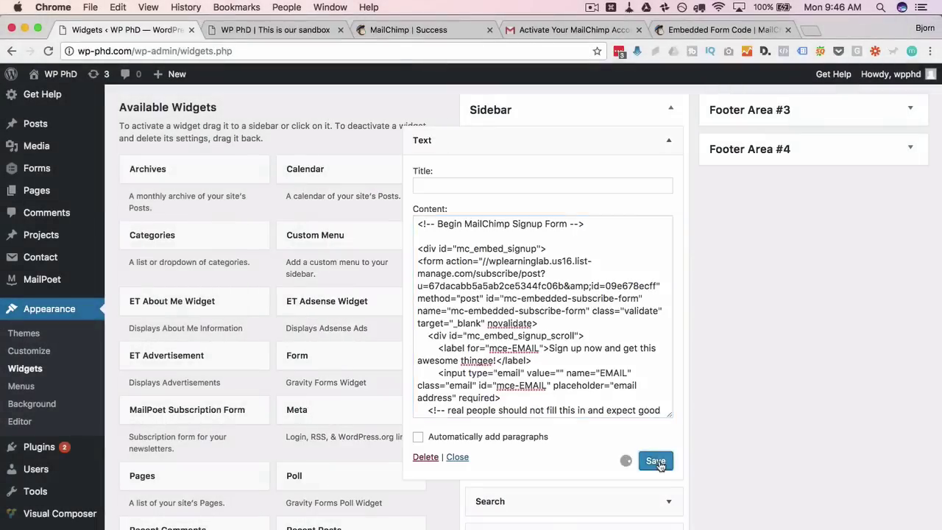
pyautogui.click(258, 30)
pyautogui.click(47, 51)
pyautogui.click(604, 260)
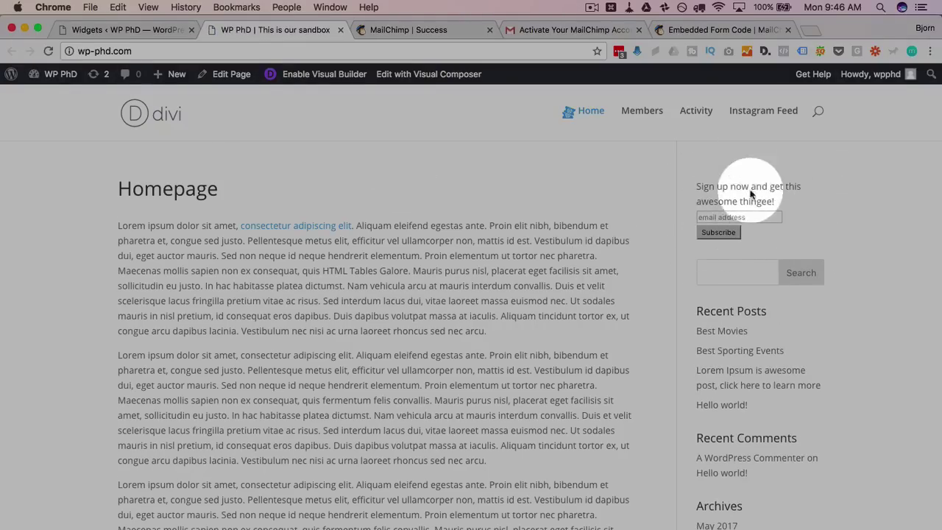
# Switch back to the Widgets admin page and click Save on the sidebar Text widget again
pyautogui.click(710, 30)
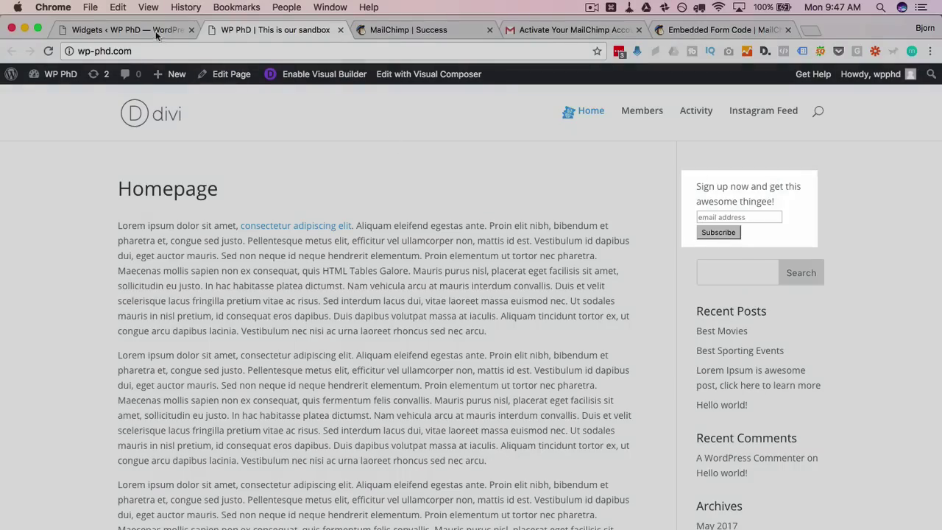
pyautogui.click(154, 29)
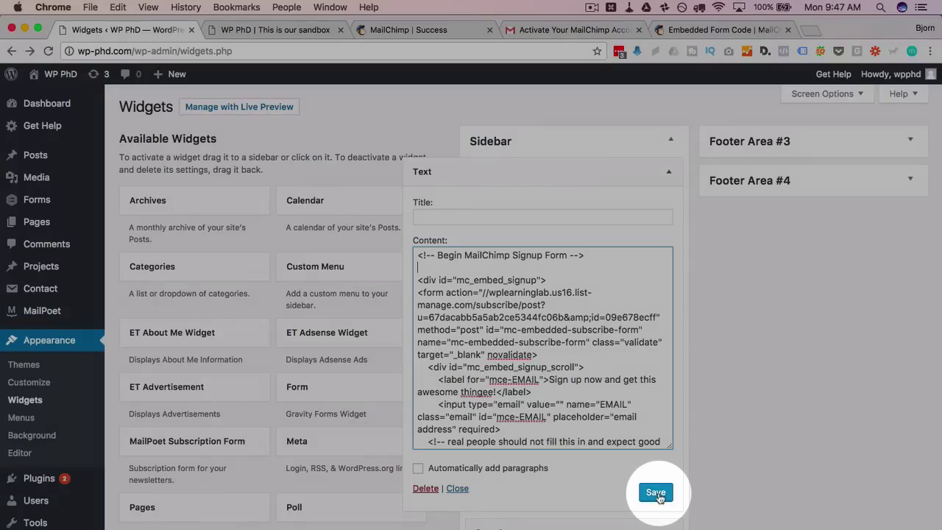
pyautogui.click(660, 498)
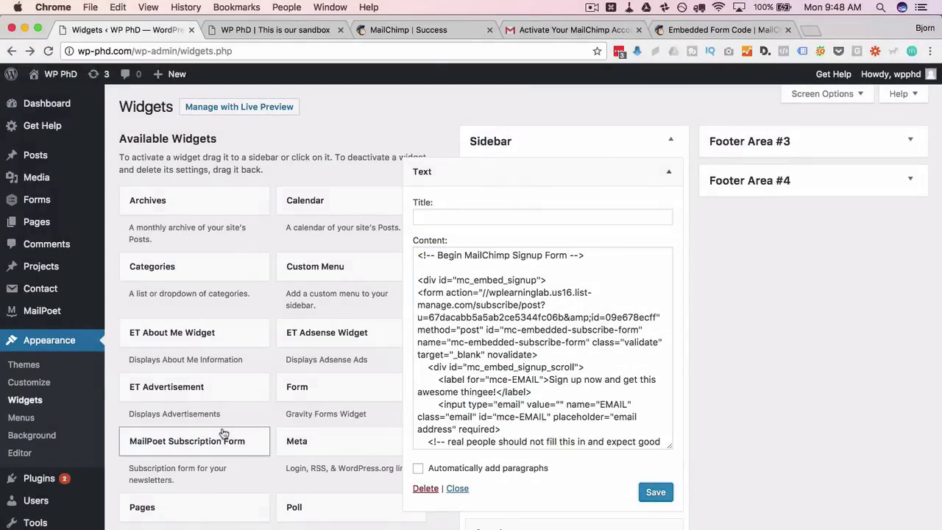
pyautogui.scroll(-2, 224, 434)
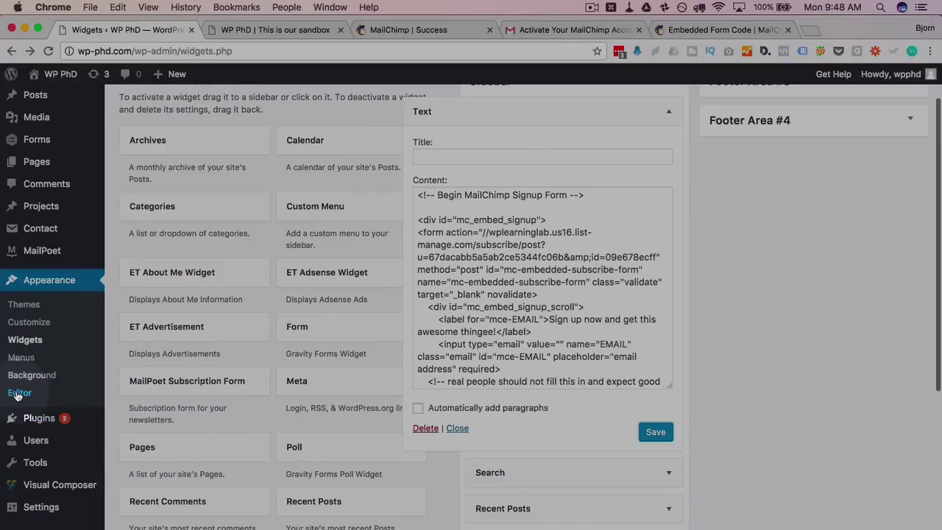
# Open the theme's header.php in the file editor
pyautogui.click(19, 393)
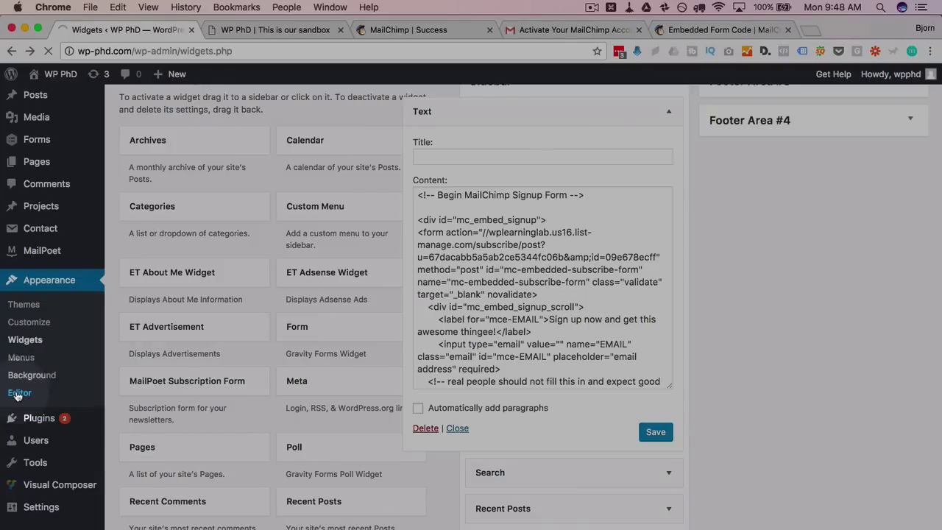
pyautogui.scroll(-3, 813, 301)
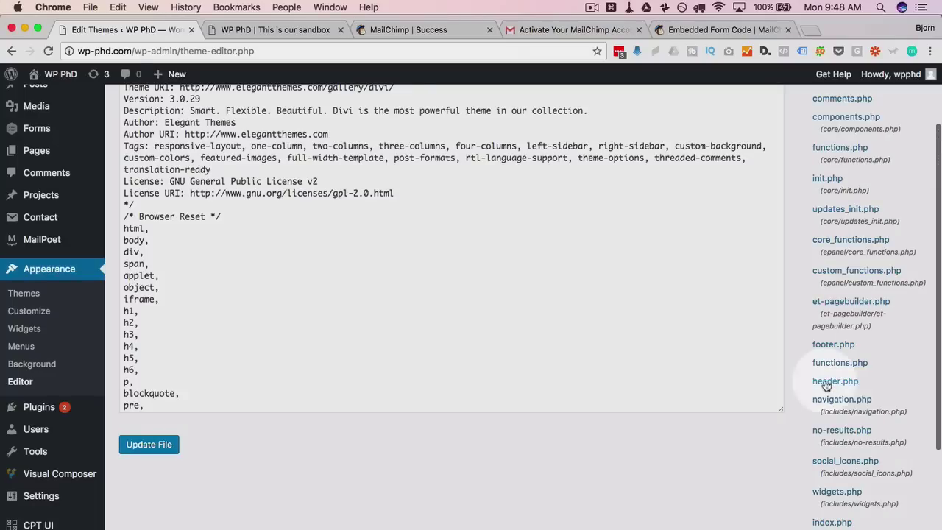
pyautogui.click(825, 382)
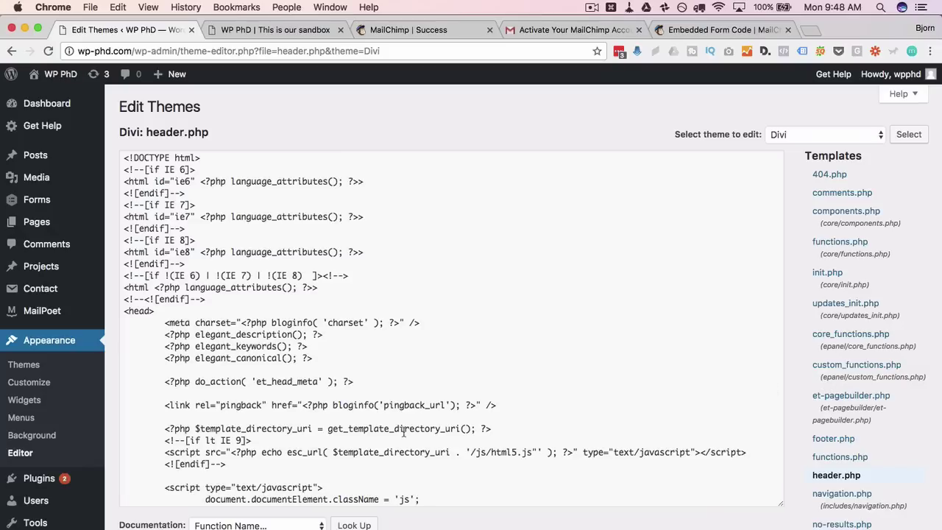
pyautogui.scroll(-3, 293, 338)
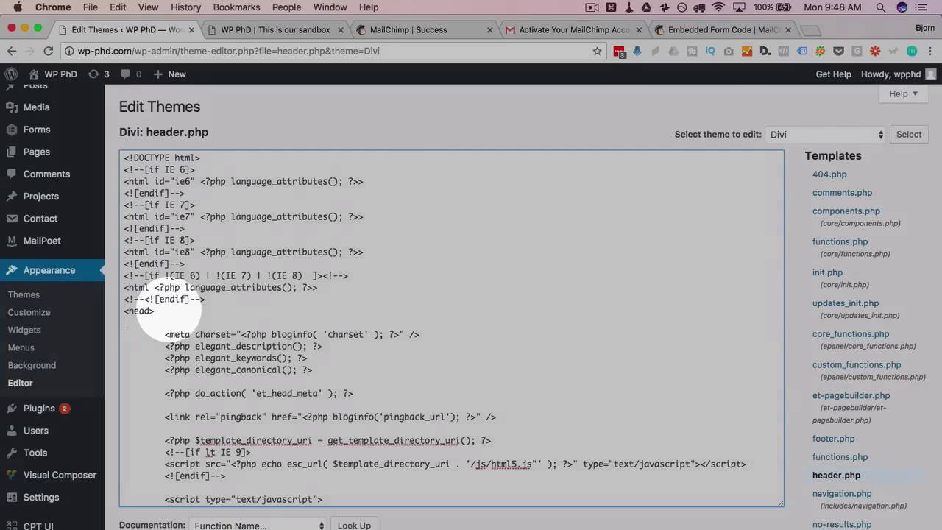
# Paste the MailChimp stylesheet link and style block into the head, delete the comment lines, and view the homepage
pyautogui.press('super+v')
pyautogui.moveTo(127, 335); pyautogui.dragTo(625, 334)
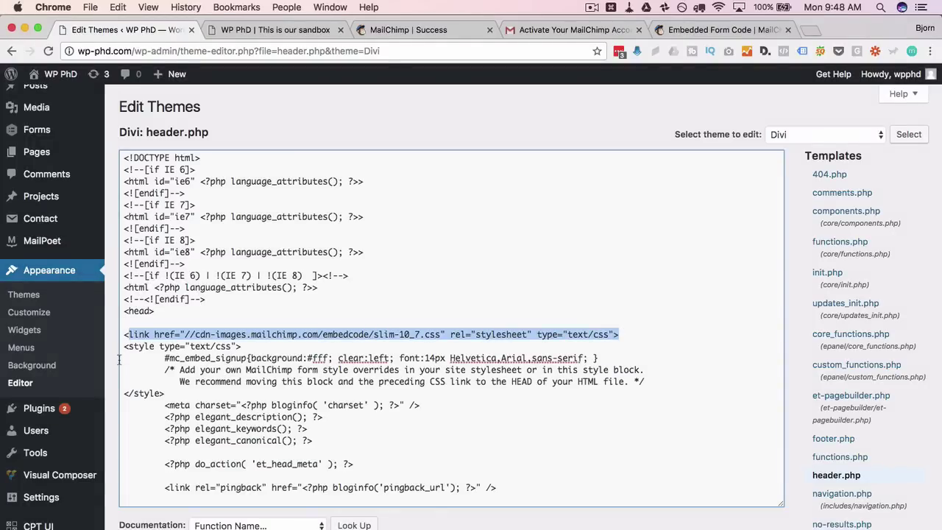
pyautogui.moveTo(122, 346); pyautogui.dragTo(668, 383)
pyautogui.click(174, 377)
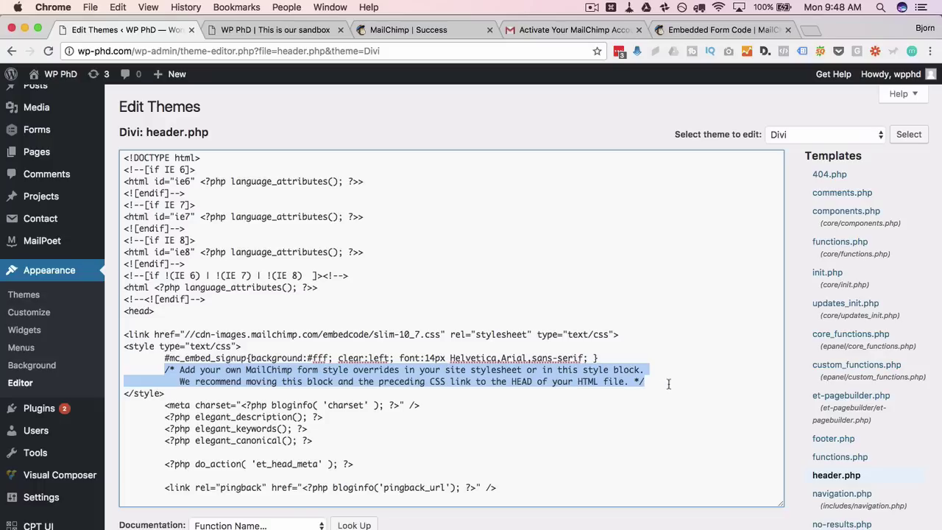
pyautogui.press('BackSpace')
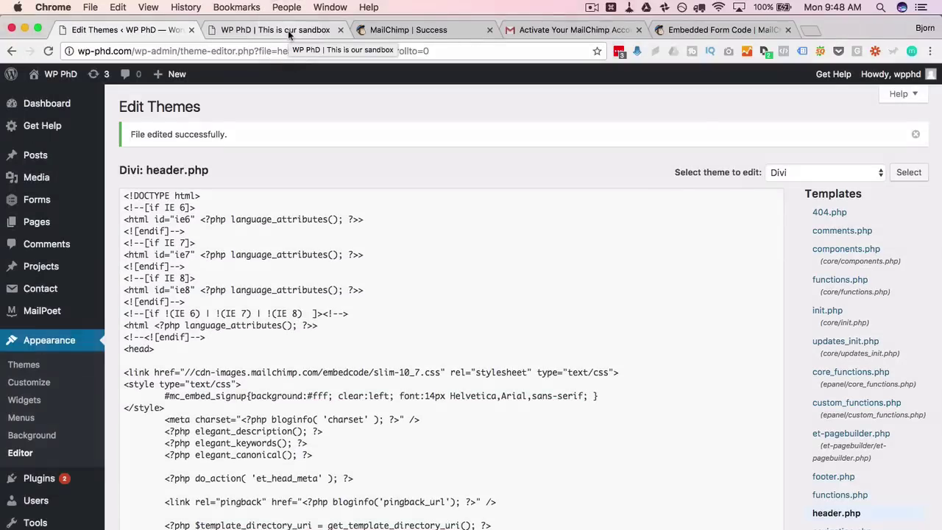
pyautogui.click(288, 30)
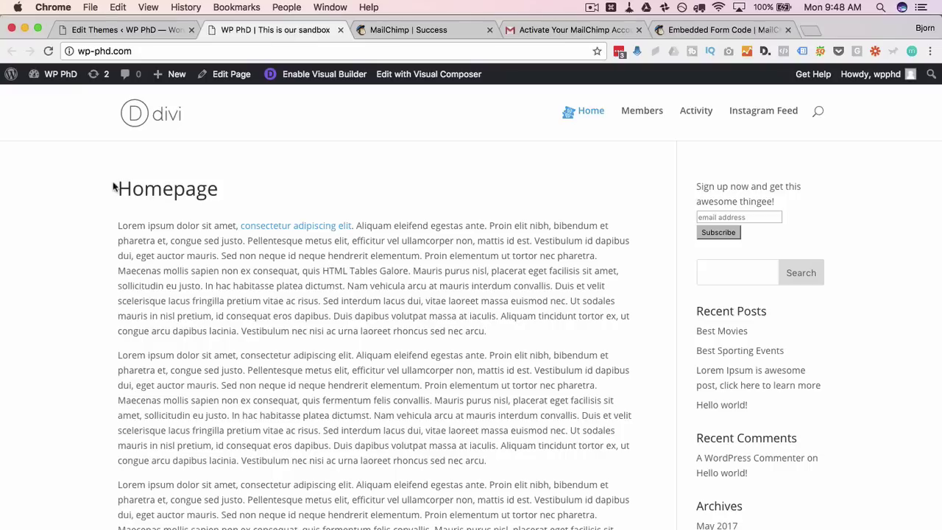
# Change the form background from #fff to #000 in header.php, save, and check the homepage
pyautogui.click(48, 51)
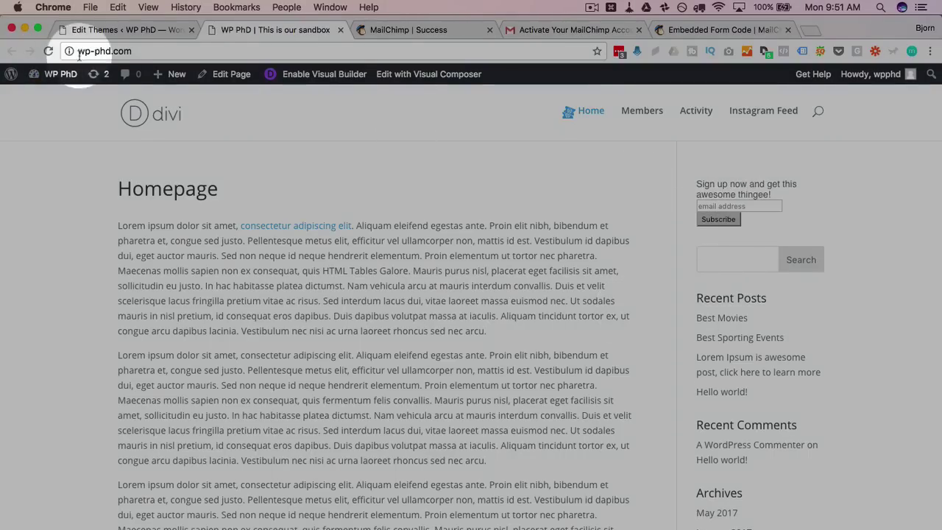
pyautogui.click(99, 29)
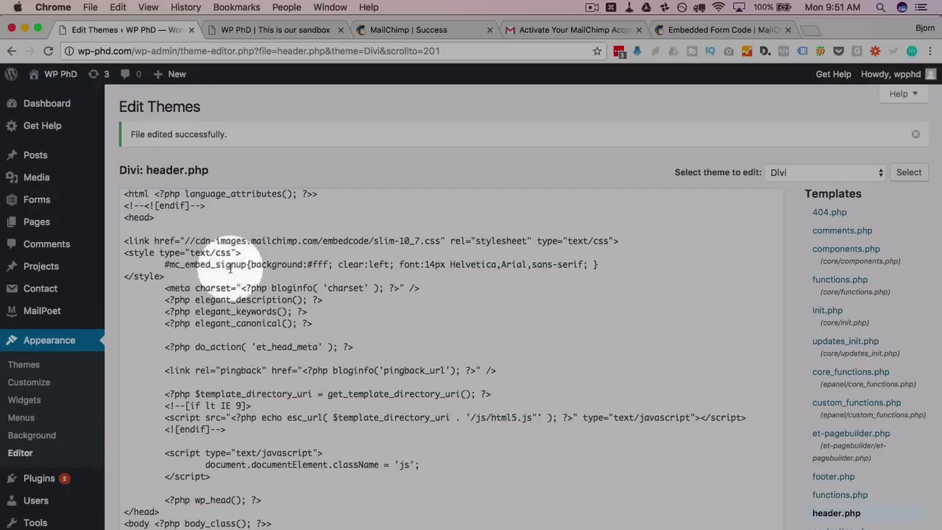
pyautogui.doubleClick(319, 264)
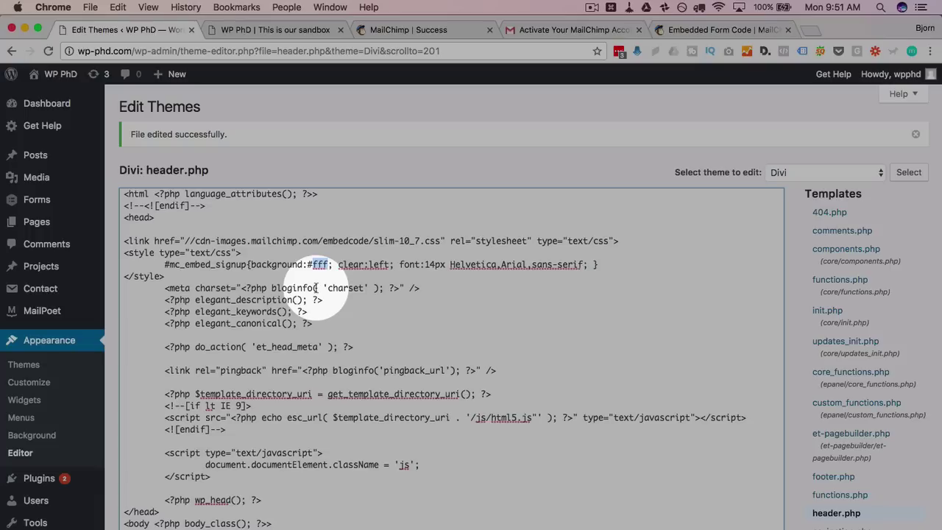
pyautogui.write('000')
pyautogui.moveTo(165, 264); pyautogui.dragTo(288, 264)
pyautogui.click(131, 497)
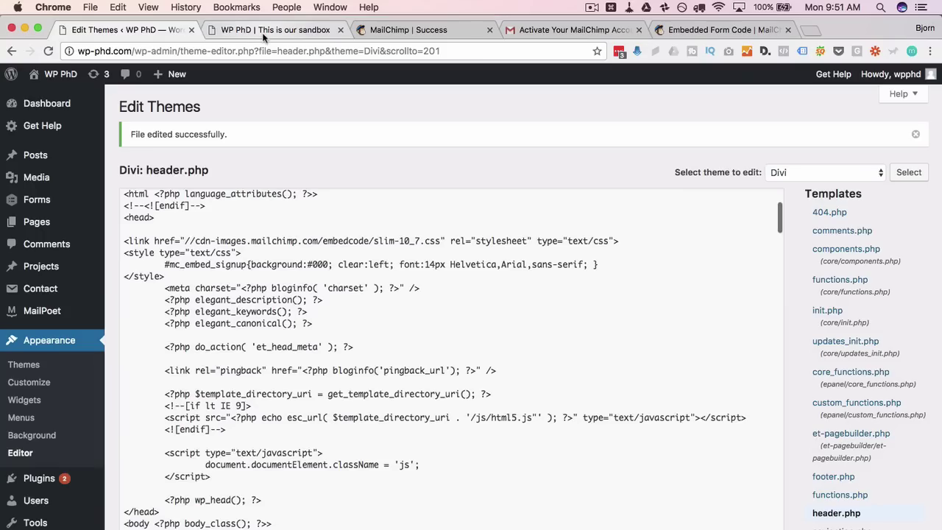
pyautogui.click(262, 32)
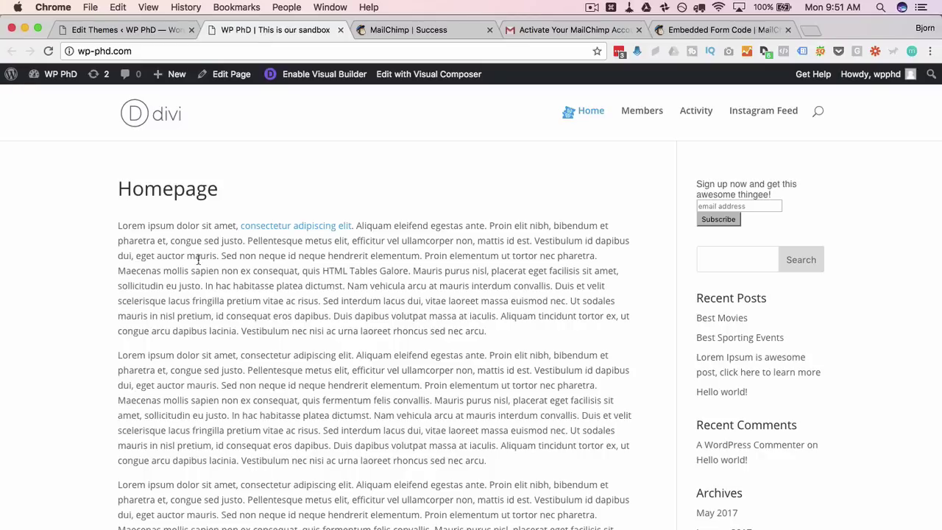
pyautogui.press('super+r')
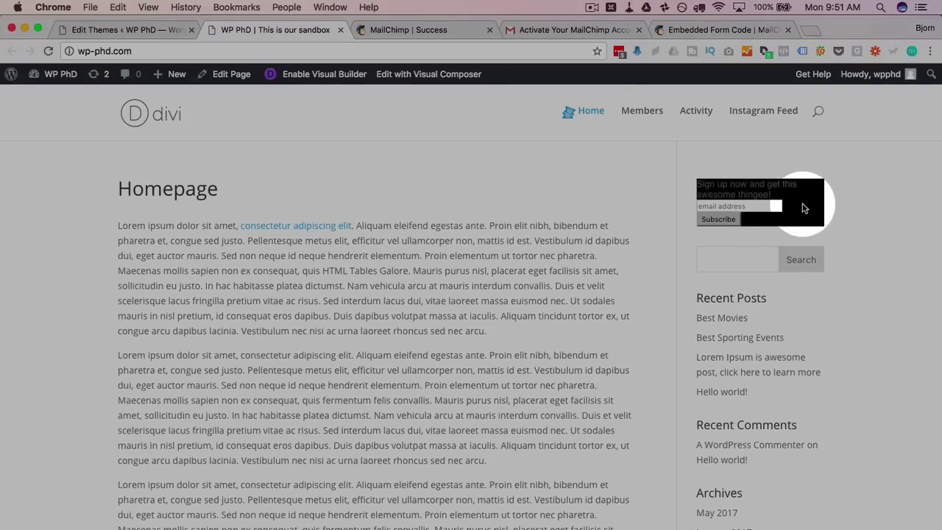
# Set the background value in header.php back to #fff
pyautogui.click(128, 29)
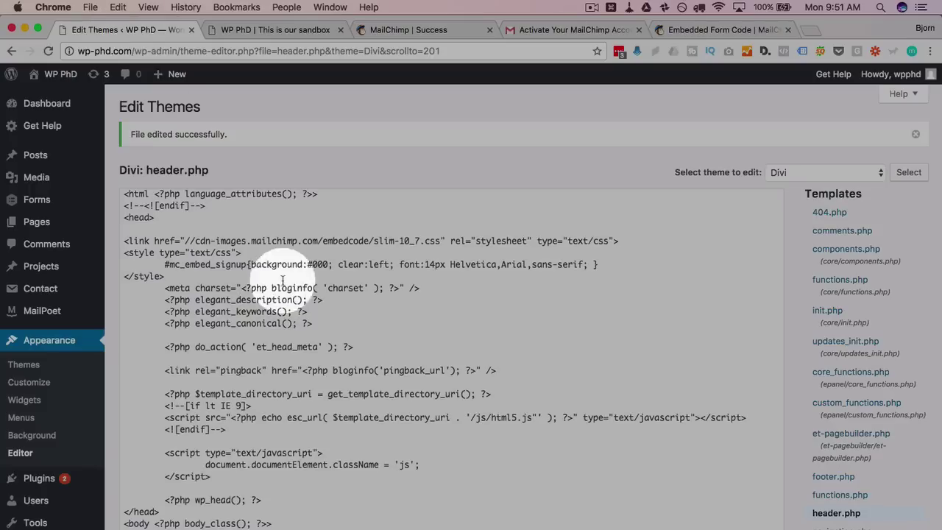
pyautogui.doubleClick(321, 264)
pyautogui.write('fff')
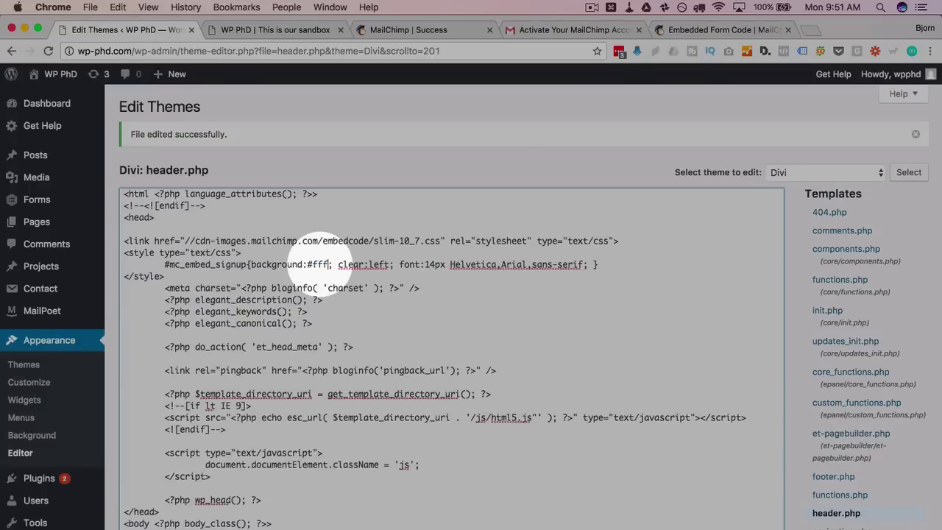
pyautogui.moveTo(195, 241); pyautogui.dragTo(439, 244)
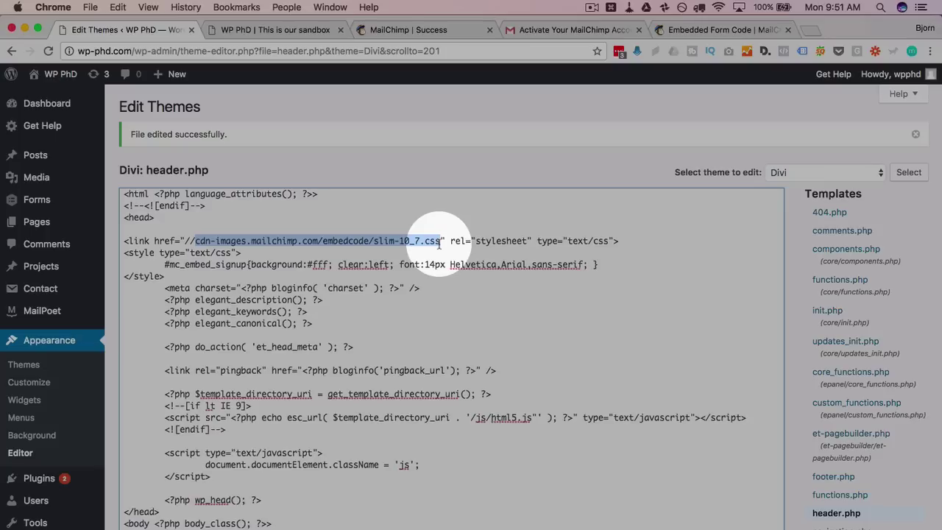
# Open the slim-10_7.css stylesheet URL in a new tab and copy all its CSS rules
pyautogui.rightClick(408, 241)
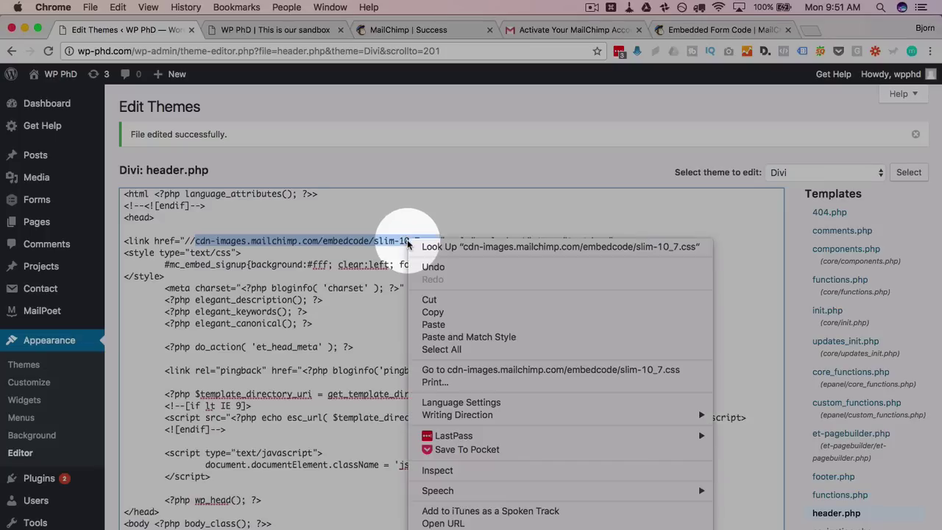
pyautogui.click(431, 312)
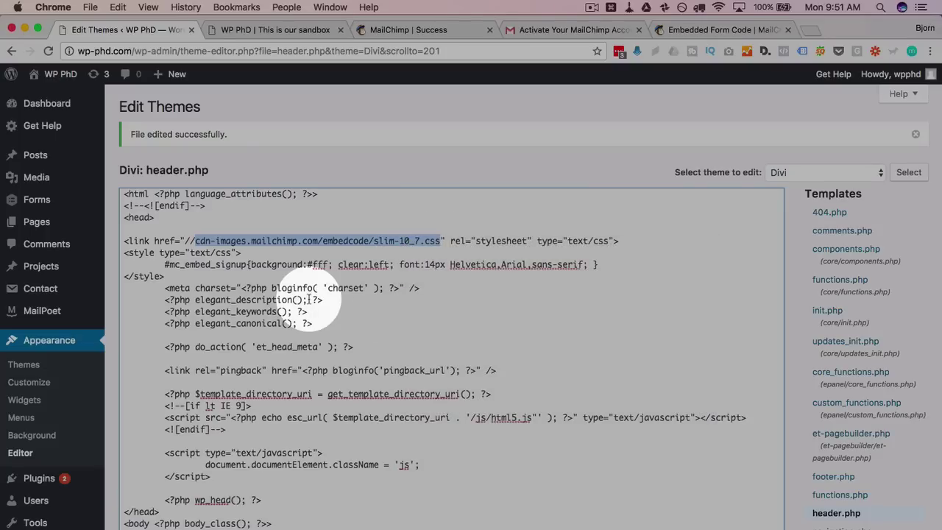
pyautogui.click(808, 29)
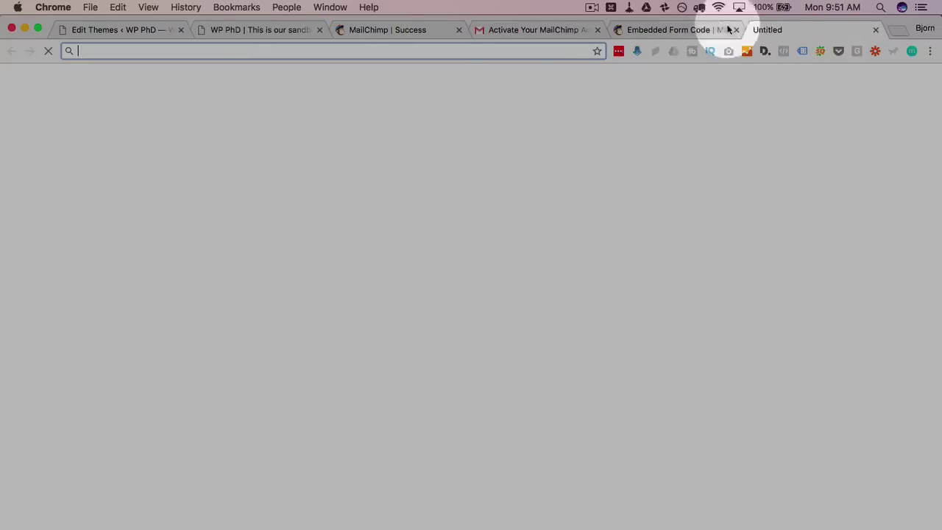
pyautogui.click(440, 51)
pyautogui.press('super+v')
pyautogui.press('Return')
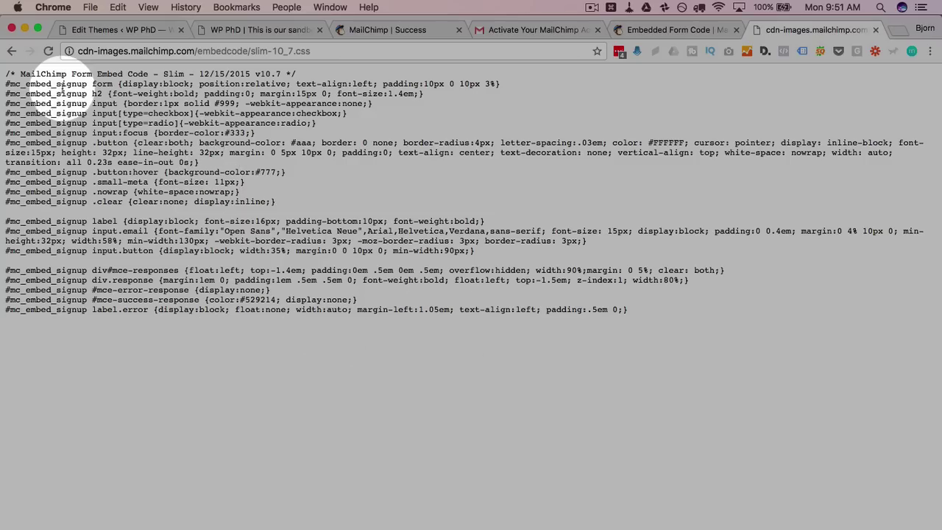
pyautogui.press('super+a')
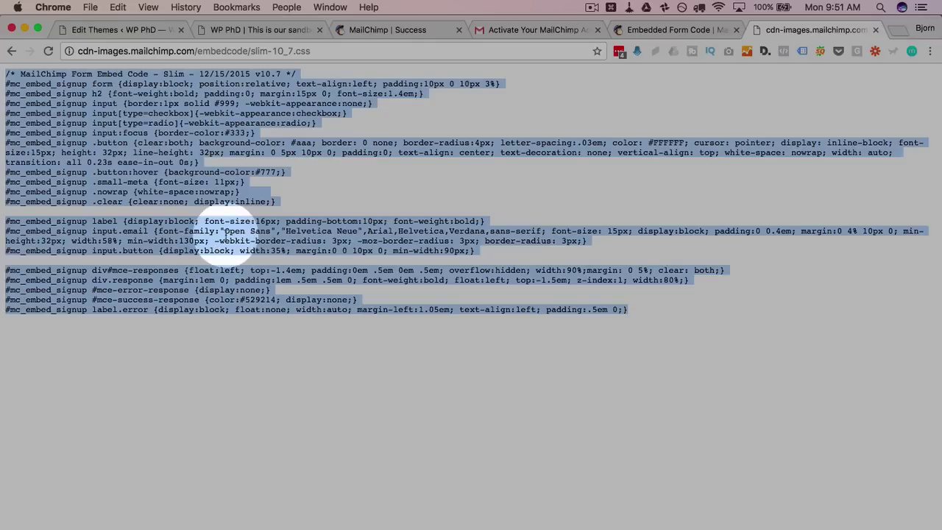
pyautogui.rightClick(224, 231)
pyautogui.click(250, 258)
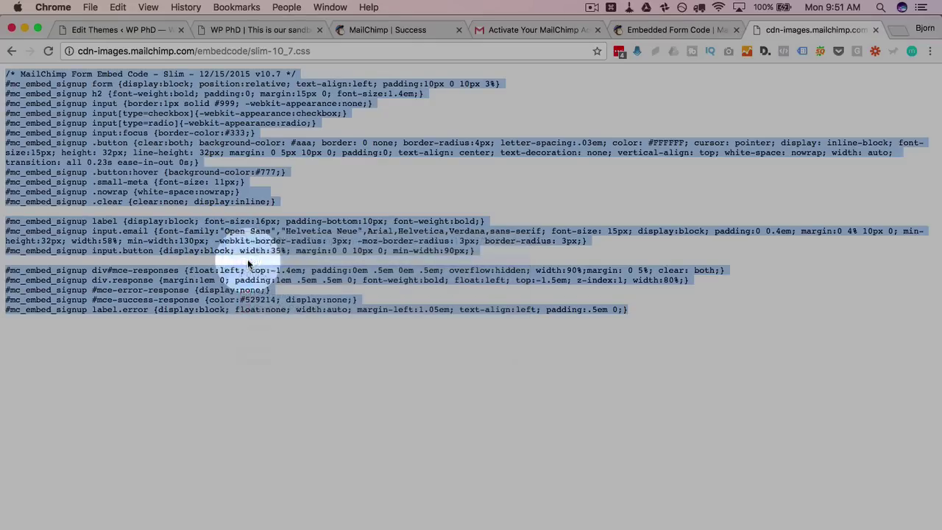
# Paste the CSS rules into header.php's style block after the #mc_embed_signup rule and save
pyautogui.click(133, 30)
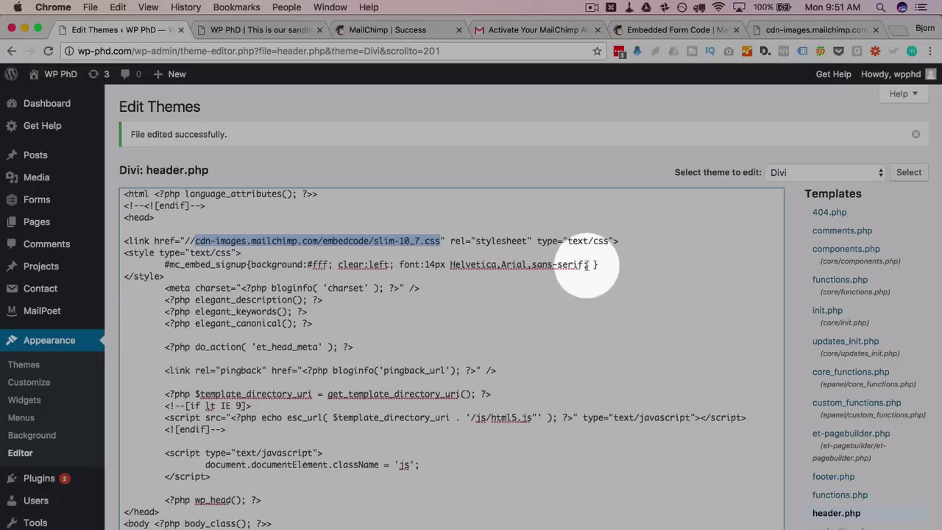
pyautogui.click(608, 261)
pyautogui.press('Return')
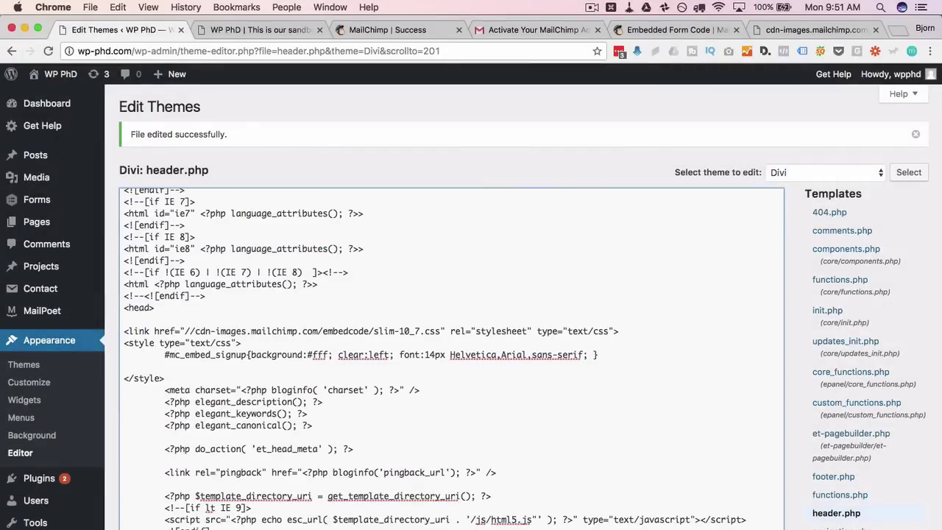
pyautogui.press('super+v')
pyautogui.scroll(-2, 108, 521)
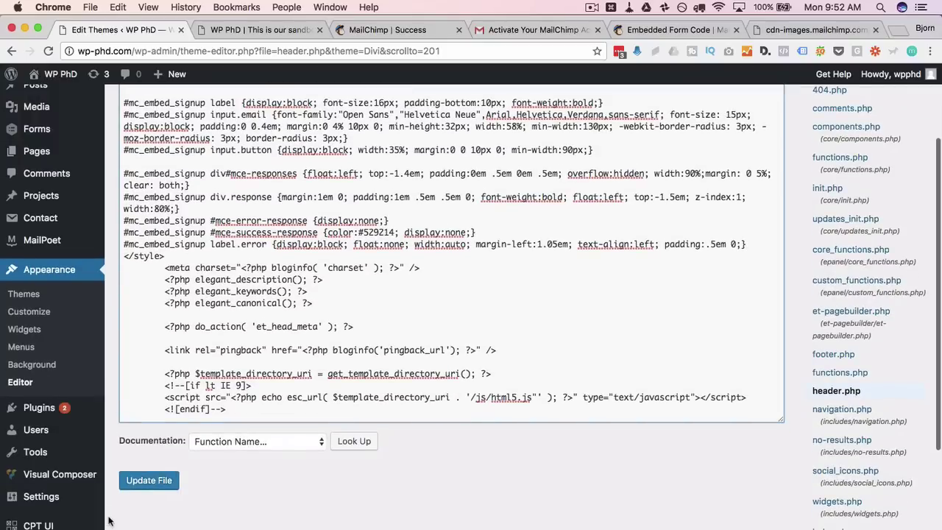
pyautogui.click(148, 480)
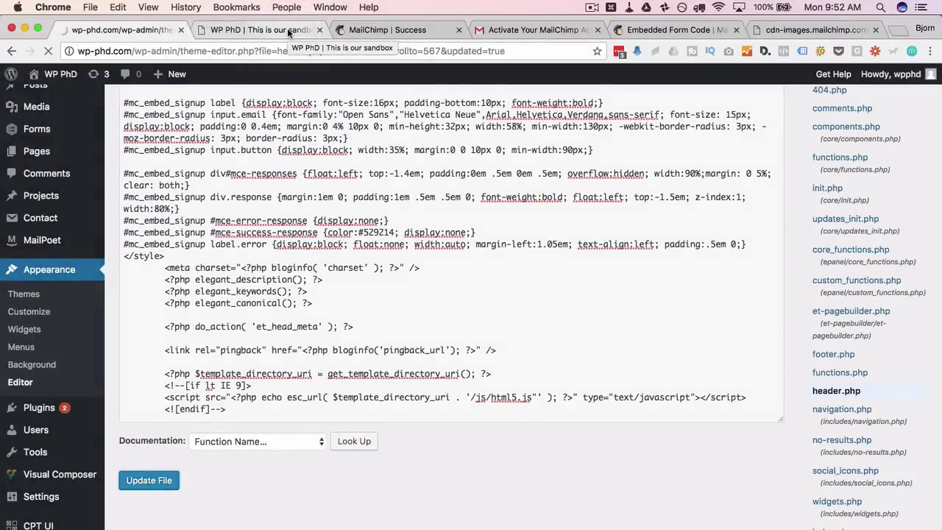
# Reload the homepage and compare the styled sidebar form against MailChimp's Super Slim preview
pyautogui.click(288, 31)
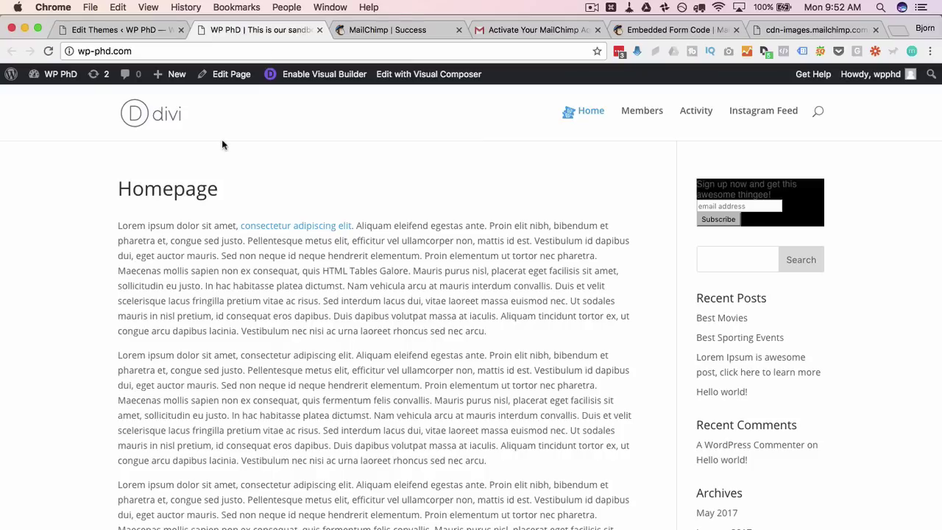
pyautogui.press('super+r')
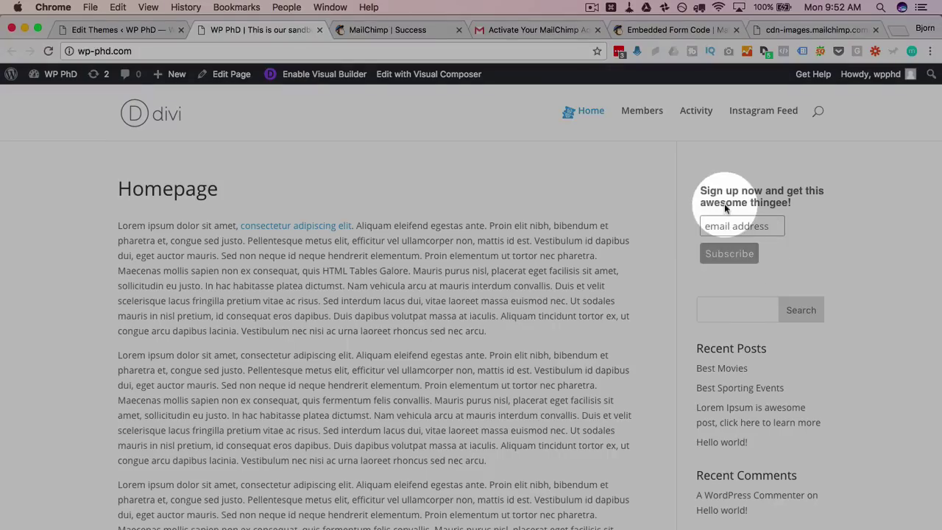
pyautogui.click(659, 32)
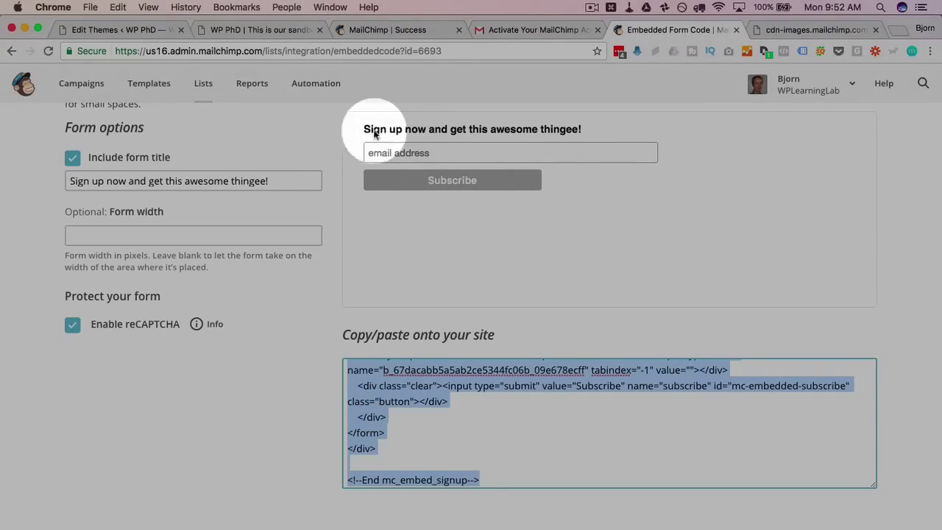
pyautogui.click(258, 33)
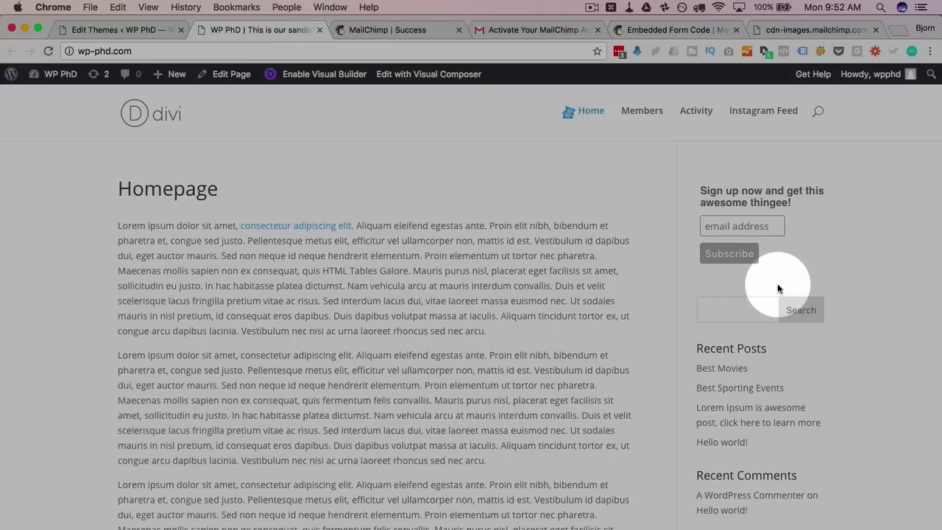
pyautogui.click(654, 34)
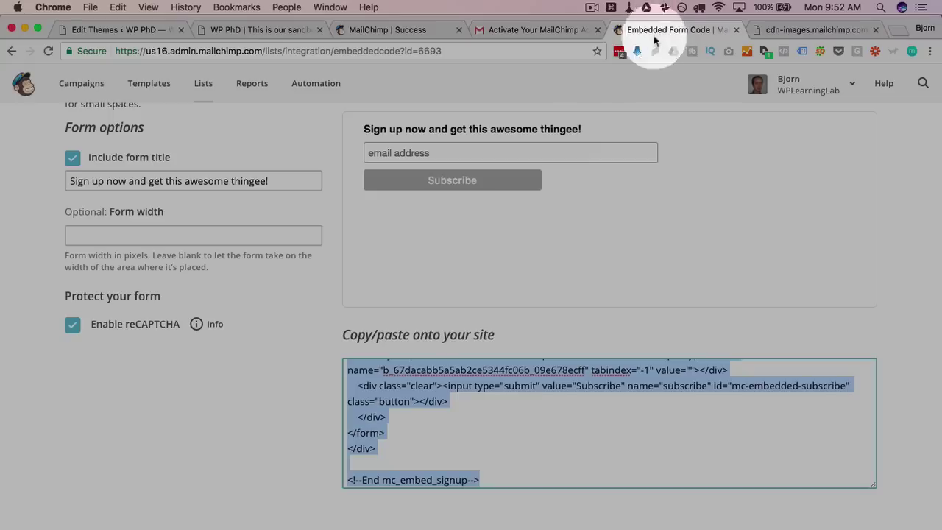
pyautogui.click(274, 30)
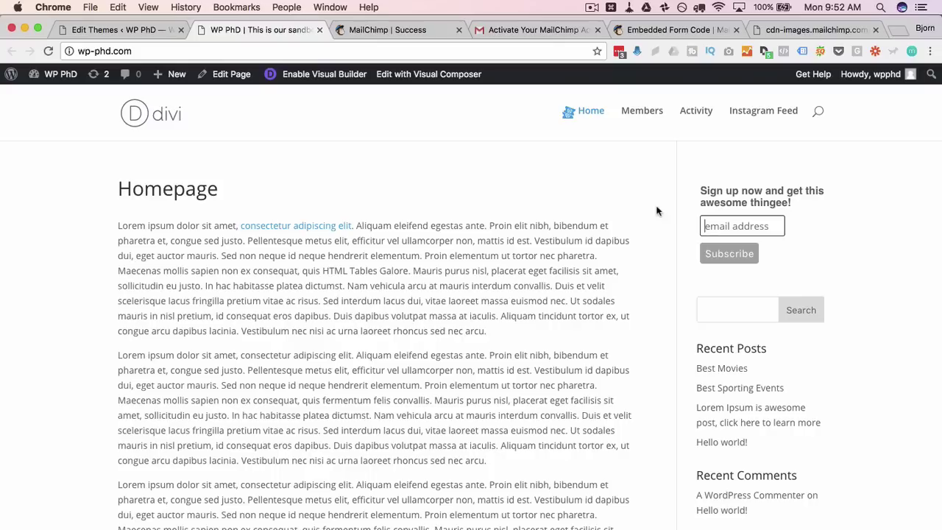
# Enter a test email address in the sidebar form and subscribe, reaching the 'Almost finished...' page
pyautogui.click(766, 228)
pyautogui.write('bjorn')
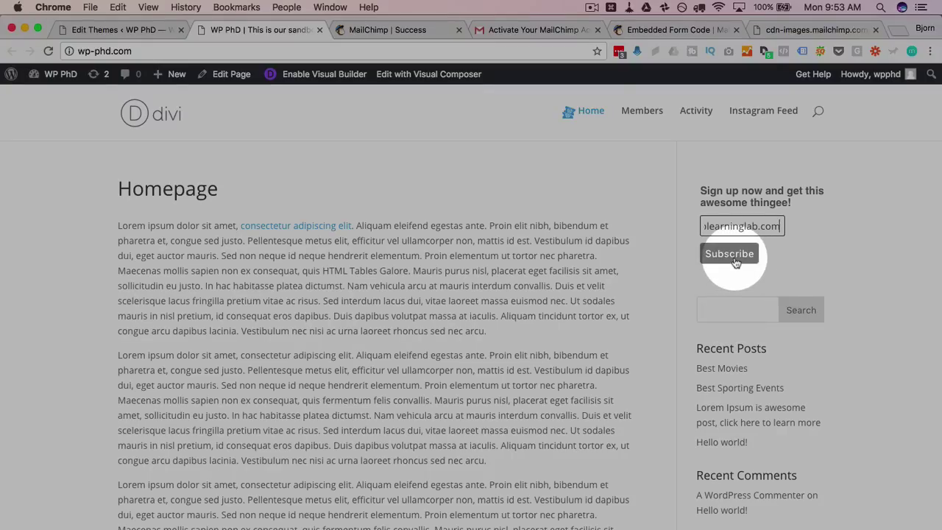
pyautogui.click(731, 255)
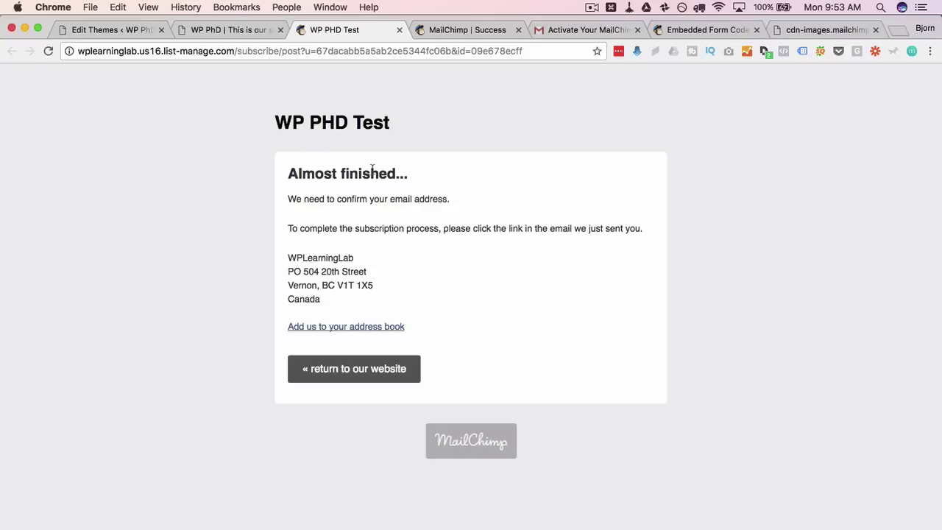
pyautogui.moveTo(288, 199); pyautogui.dragTo(481, 198)
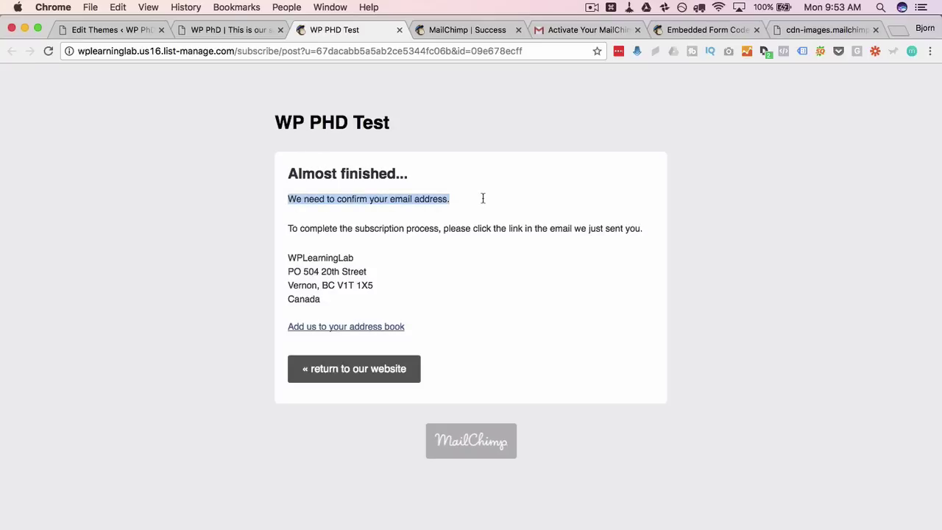
pyautogui.click(261, 250)
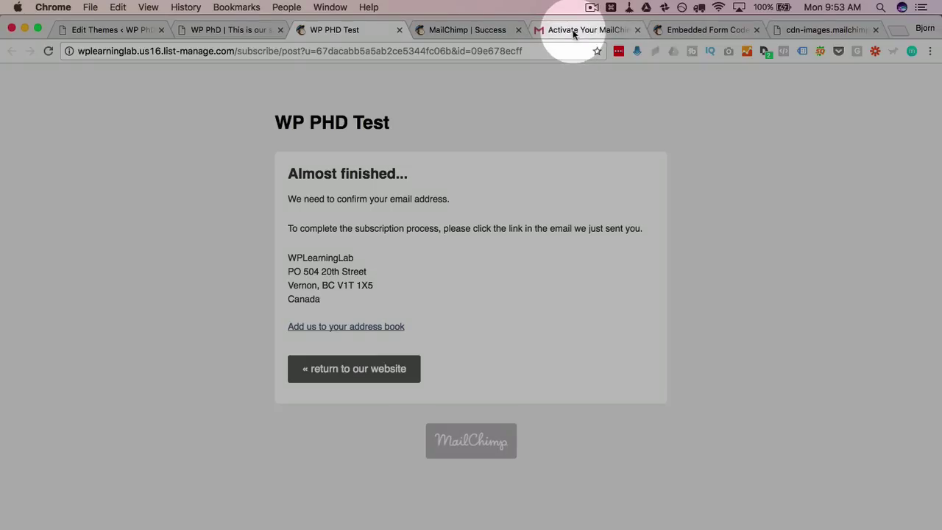
# Confirm the subscription from the Gmail message, tick reCAPTCHA, subscribe to the list, and close the page
pyautogui.click(573, 30)
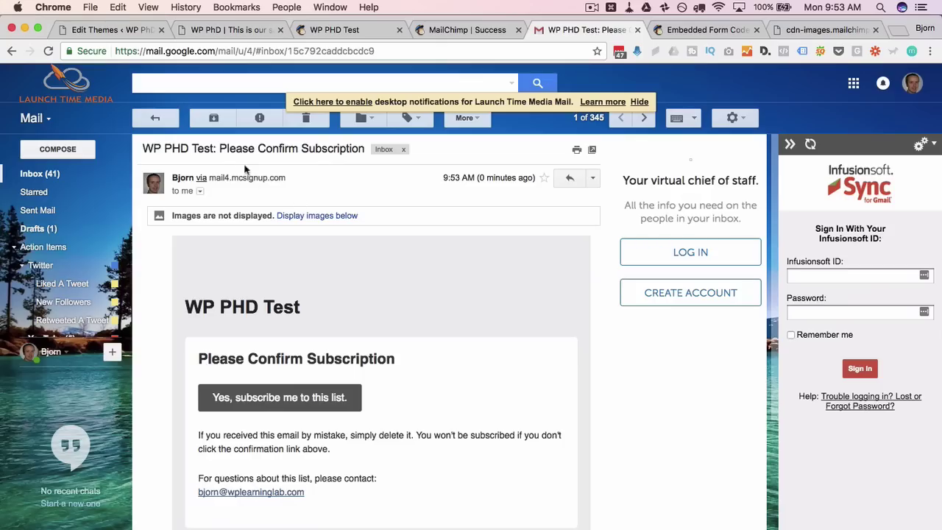
pyautogui.moveTo(220, 149); pyautogui.dragTo(360, 149)
pyautogui.scroll(-2, 358, 284)
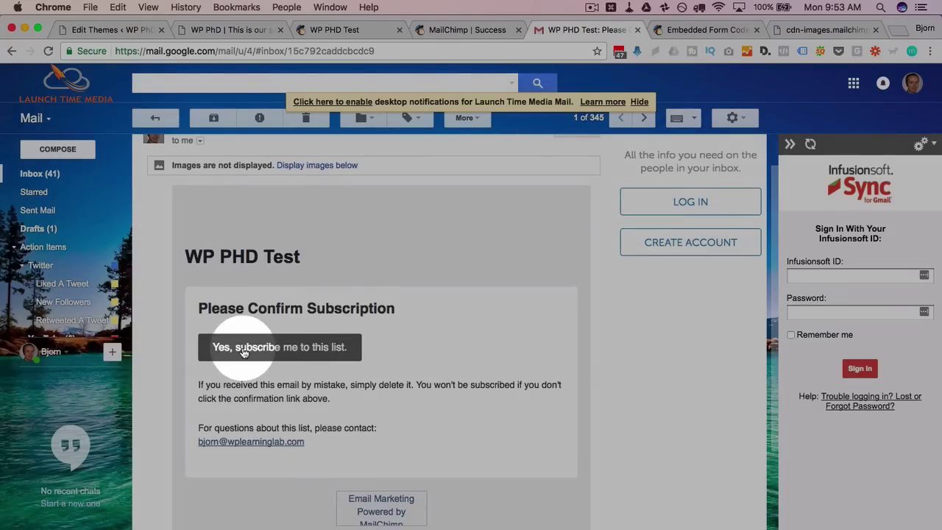
pyautogui.click(243, 350)
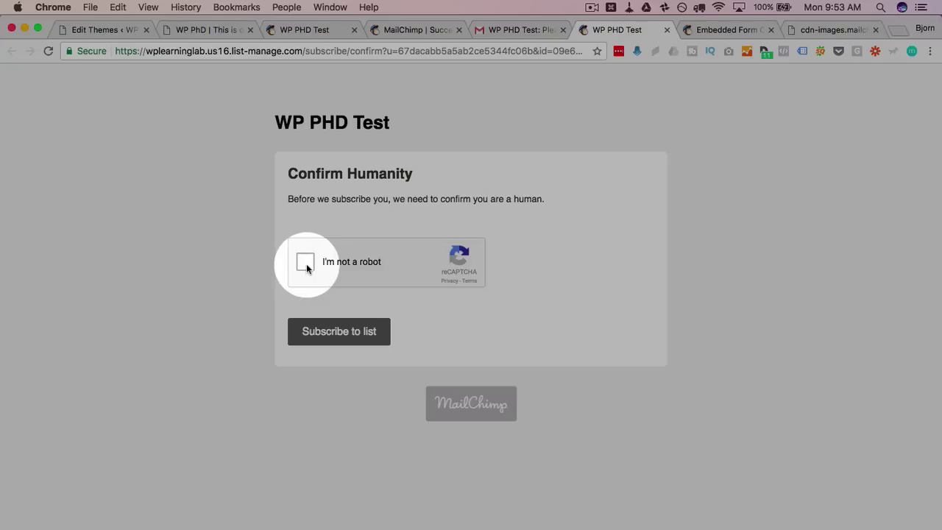
pyautogui.click(306, 263)
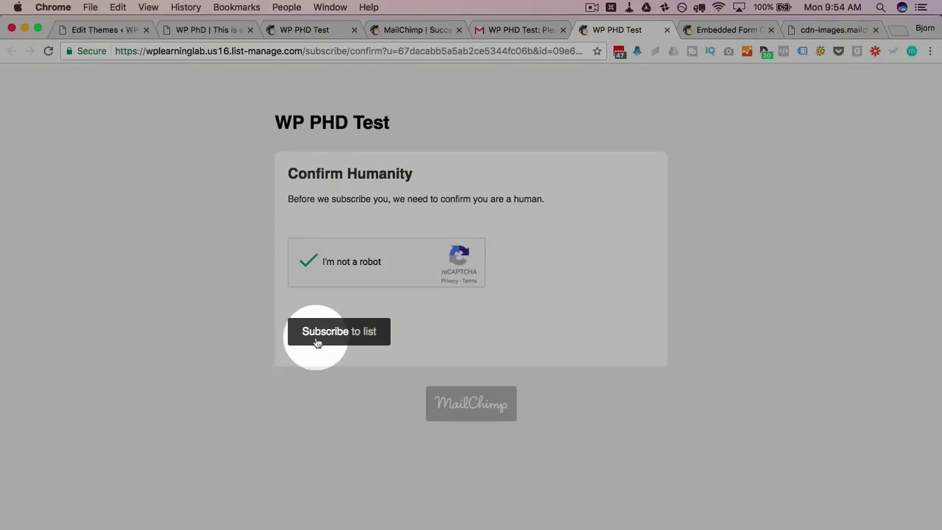
pyautogui.click(317, 335)
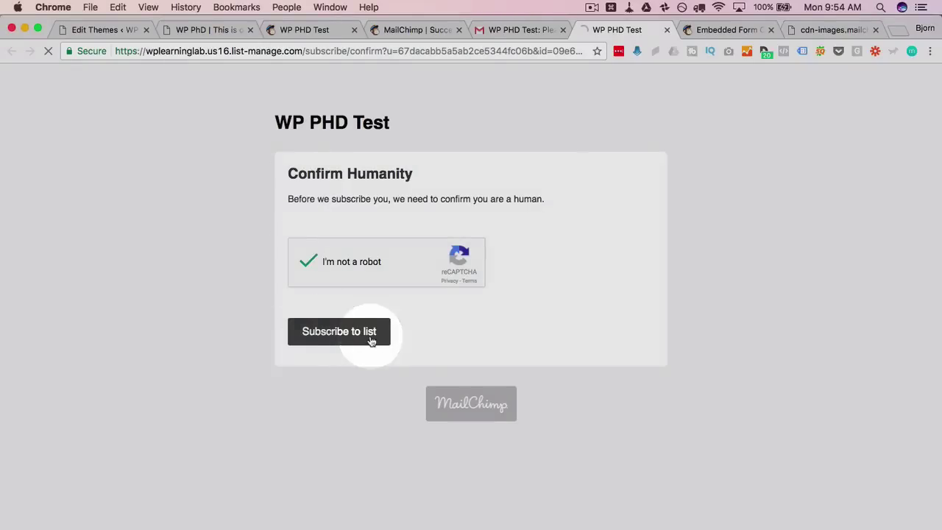
pyautogui.press('super+w')
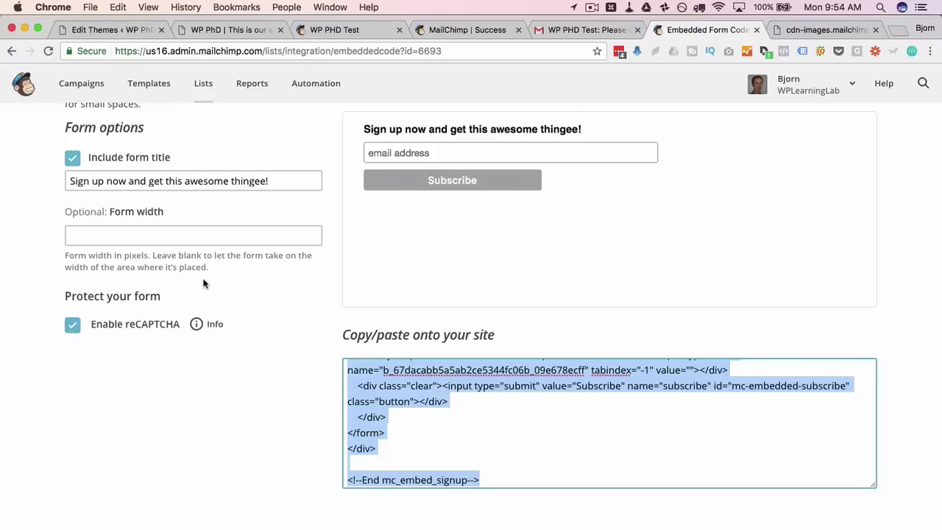
# Check MailChimp Lists, then open the new subscriber's record from Gmail's 'New Subscriber to WP PHD Test' email
pyautogui.scroll(4, 203, 213)
pyautogui.click(205, 86)
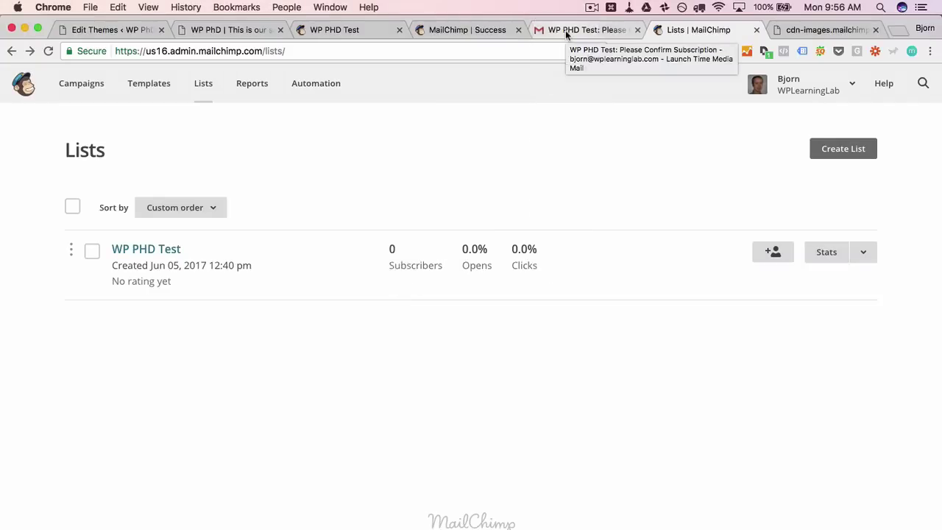
pyautogui.click(565, 30)
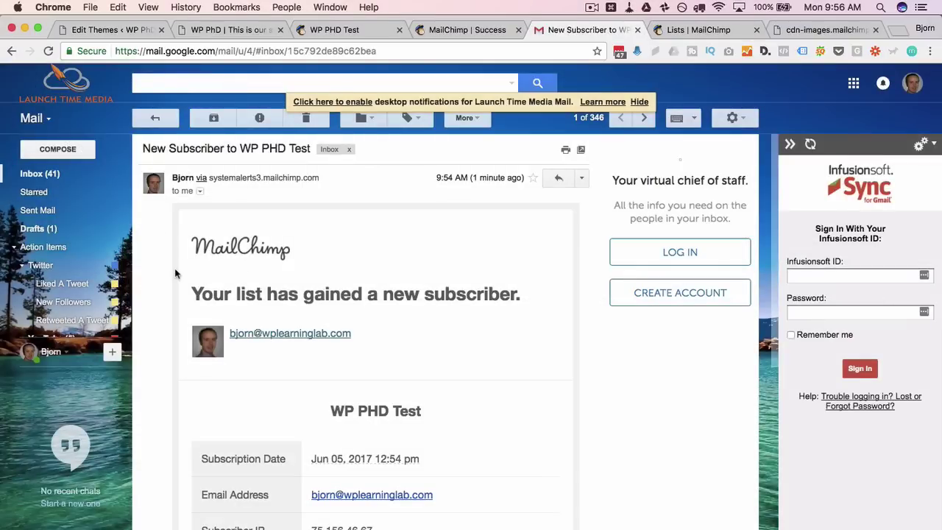
pyautogui.scroll(-3, 174, 273)
pyautogui.moveTo(352, 243); pyautogui.dragTo(230, 246)
pyautogui.click(459, 280)
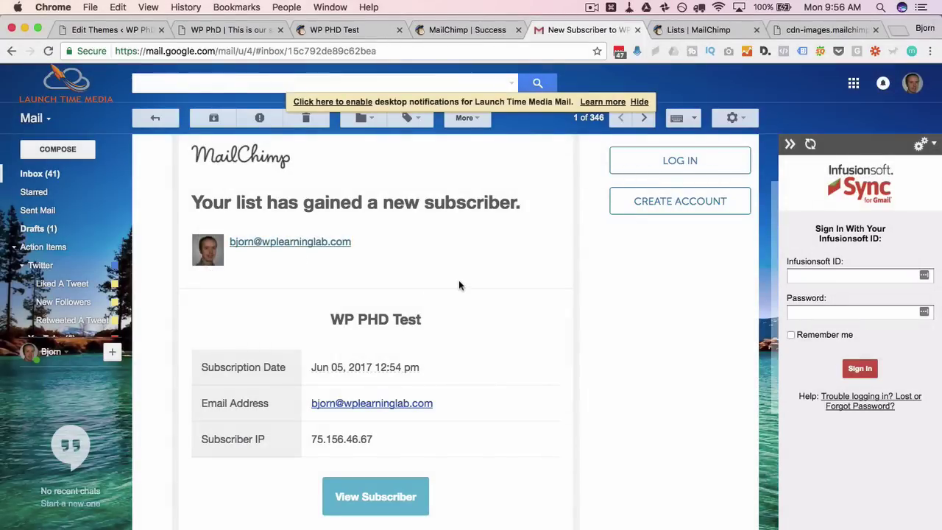
pyautogui.scroll(3, 433, 267)
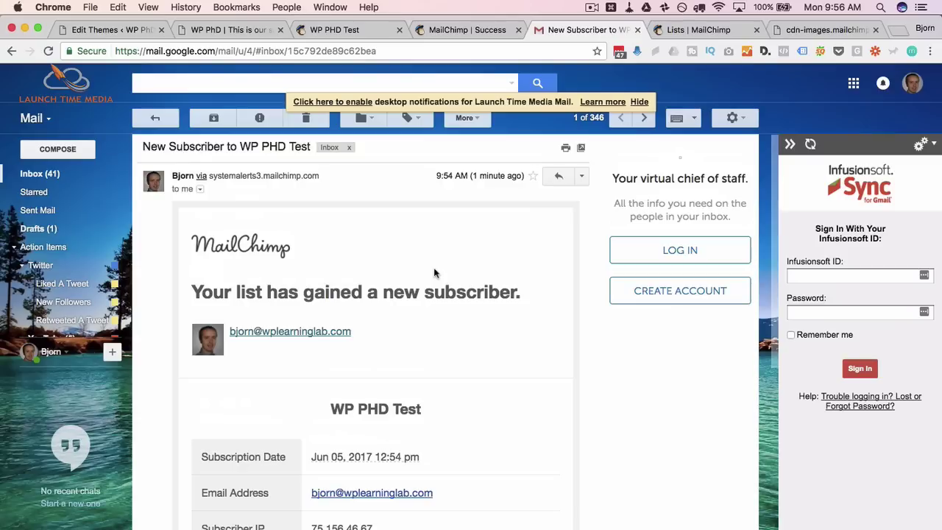
pyautogui.scroll(-4, 433, 267)
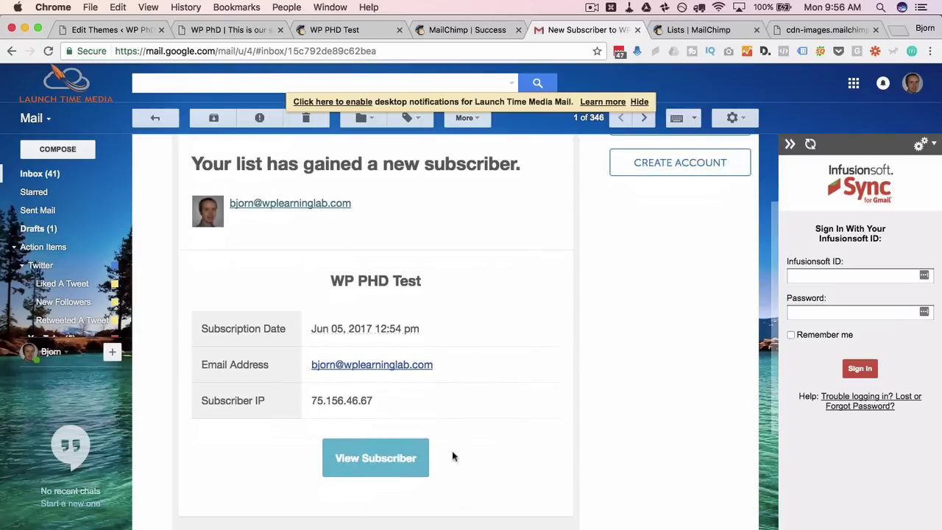
pyautogui.scroll(1, 451, 271)
pyautogui.scroll(-5, 450, 271)
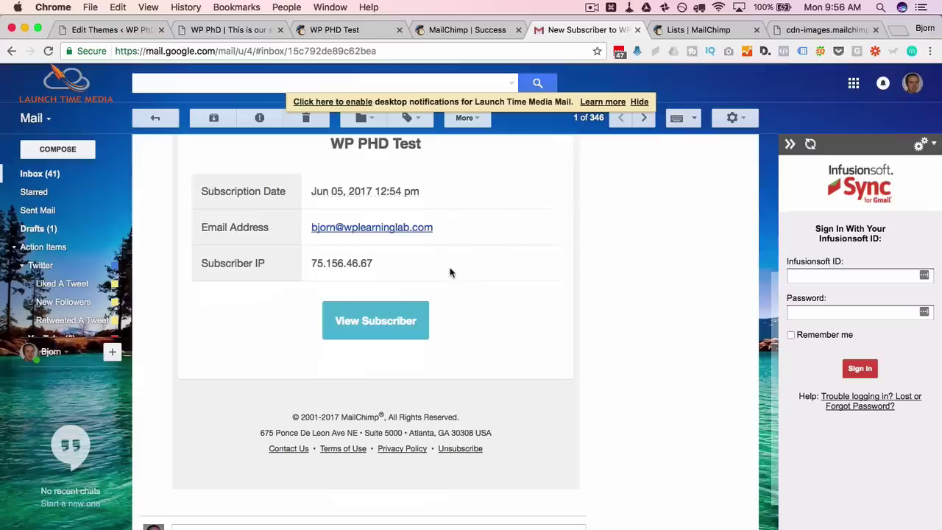
pyautogui.click(398, 321)
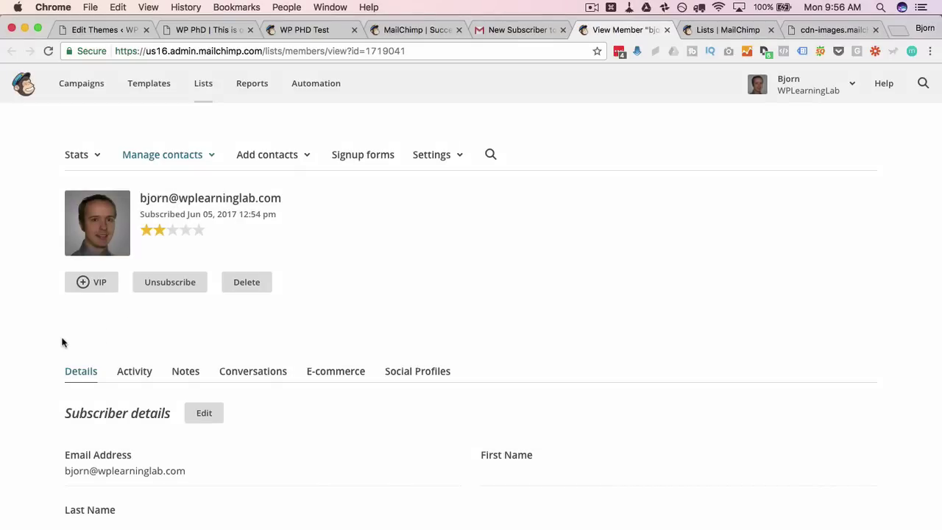
# Confirm the member's signup source is Embed Form, recheck the Lists overview, and return to the WordPress homepage
pyautogui.scroll(-5, 44, 353)
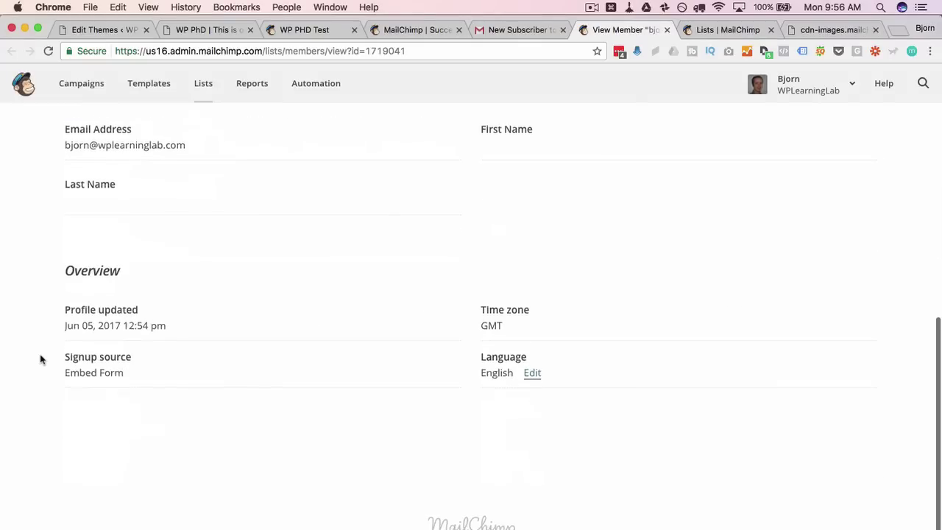
pyautogui.scroll(6, 195, 375)
pyautogui.scroll(-1, 419, 343)
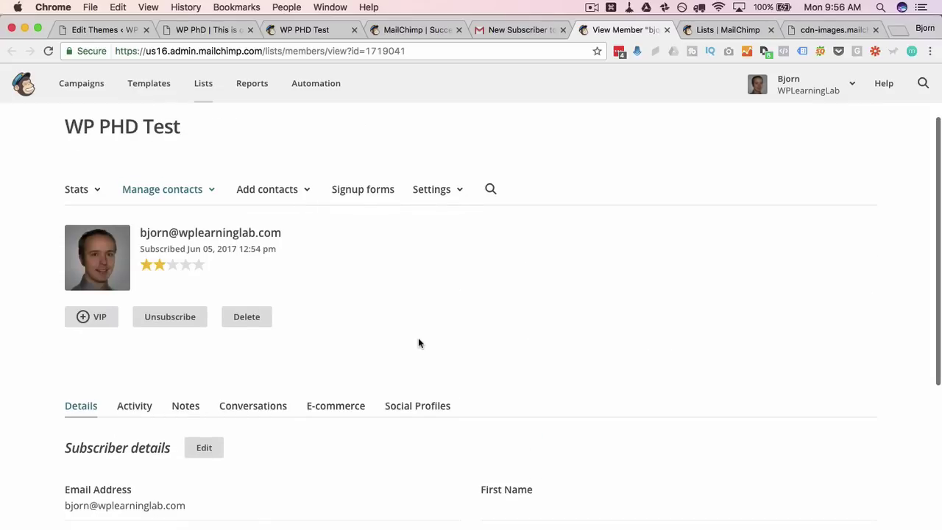
pyautogui.click(203, 85)
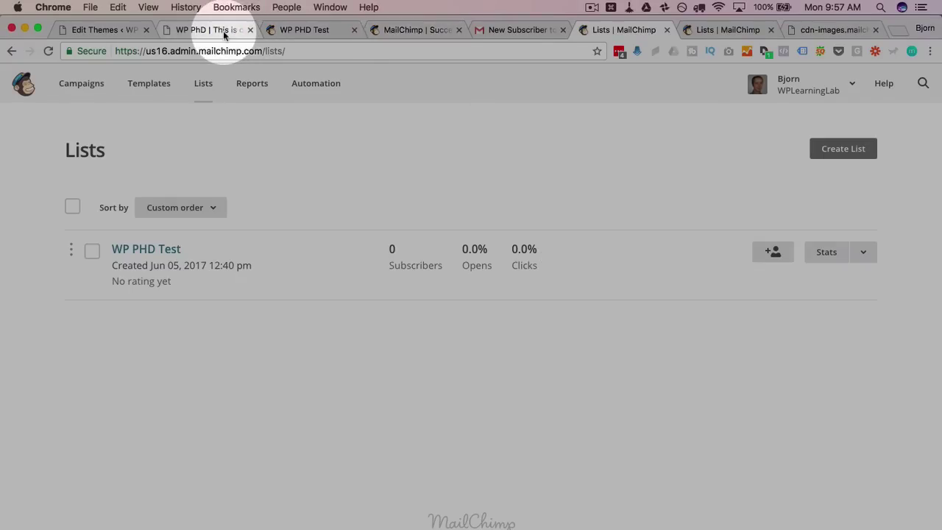
pyautogui.click(223, 30)
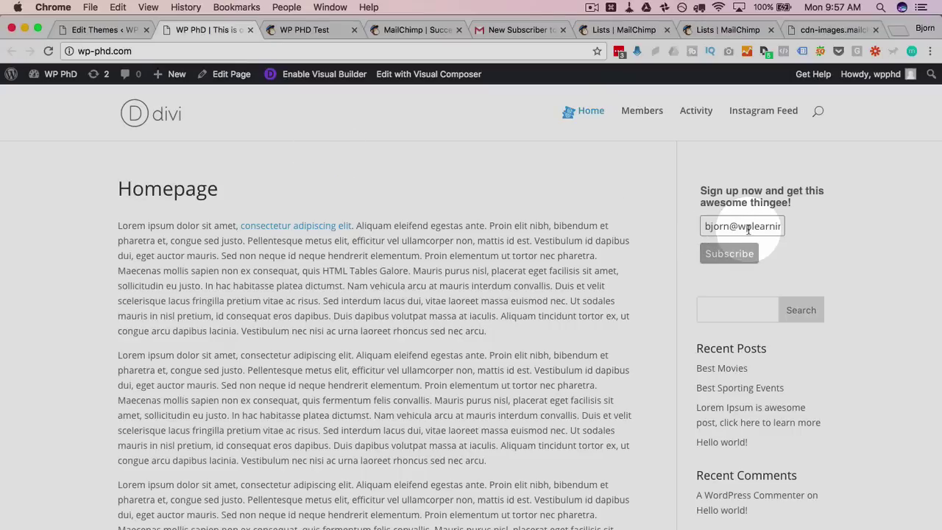
# Select the old address in the signup email field and open the WP PHD Test list's subscribers
pyautogui.click(747, 230)
pyautogui.press('super+a')
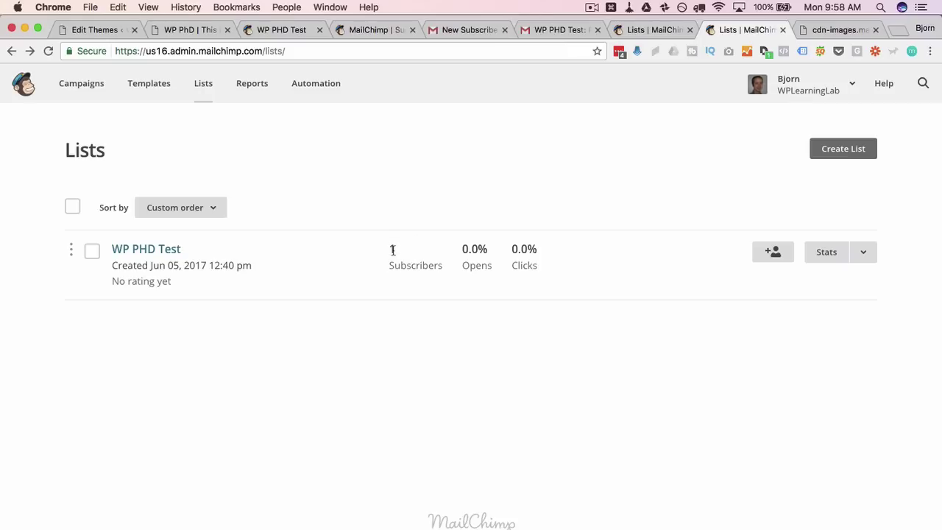
pyautogui.click(168, 252)
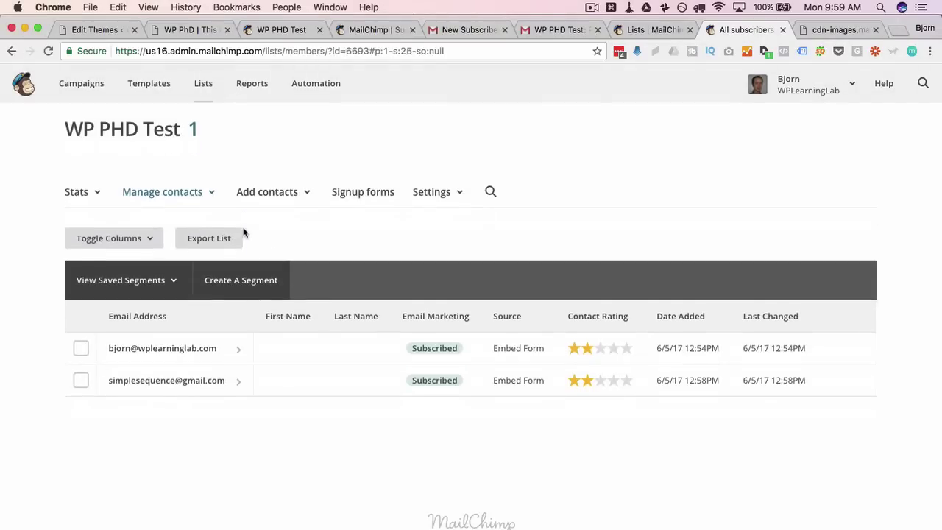
# Confirm both contacts are Subscribed via Embed Form, then return to the WordPress homepage
pyautogui.moveTo(105, 386); pyautogui.dragTo(221, 381)
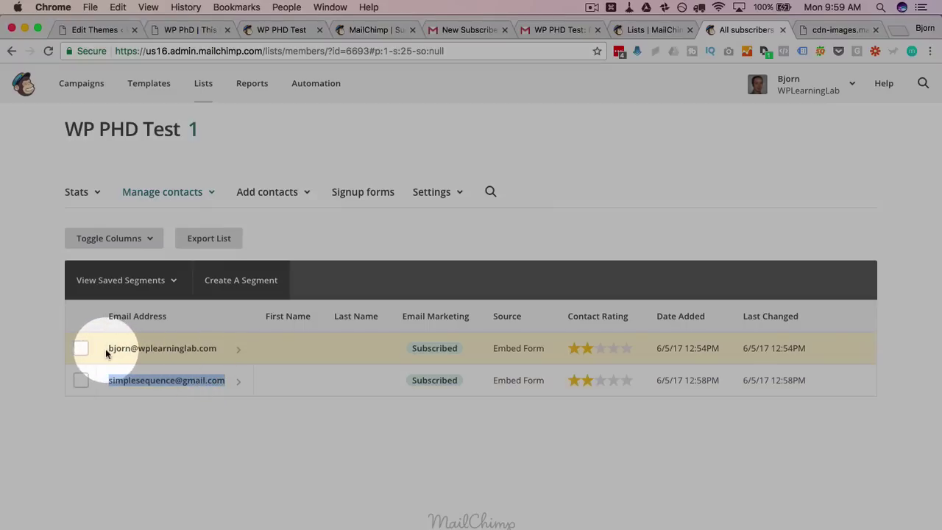
pyautogui.moveTo(97, 351); pyautogui.dragTo(230, 349)
pyautogui.moveTo(108, 382); pyautogui.dragTo(226, 409)
pyautogui.click(227, 423)
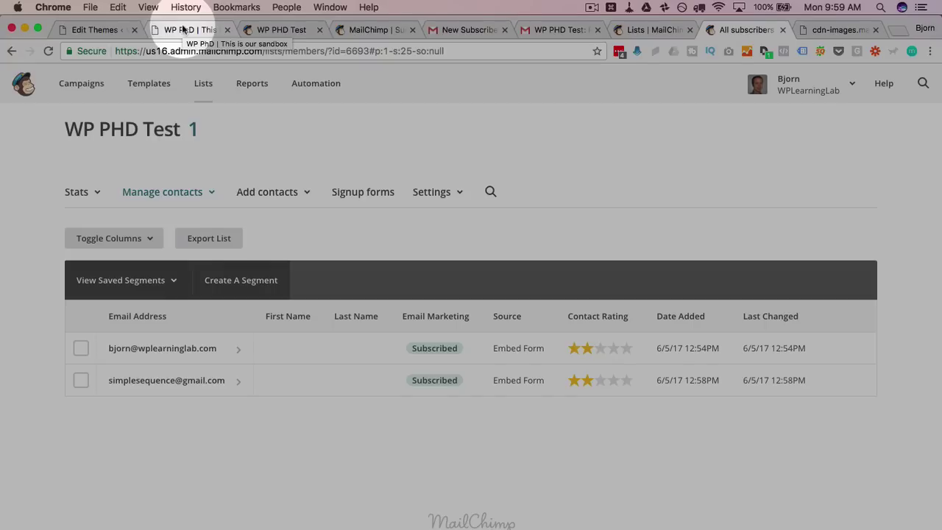
pyautogui.click(184, 30)
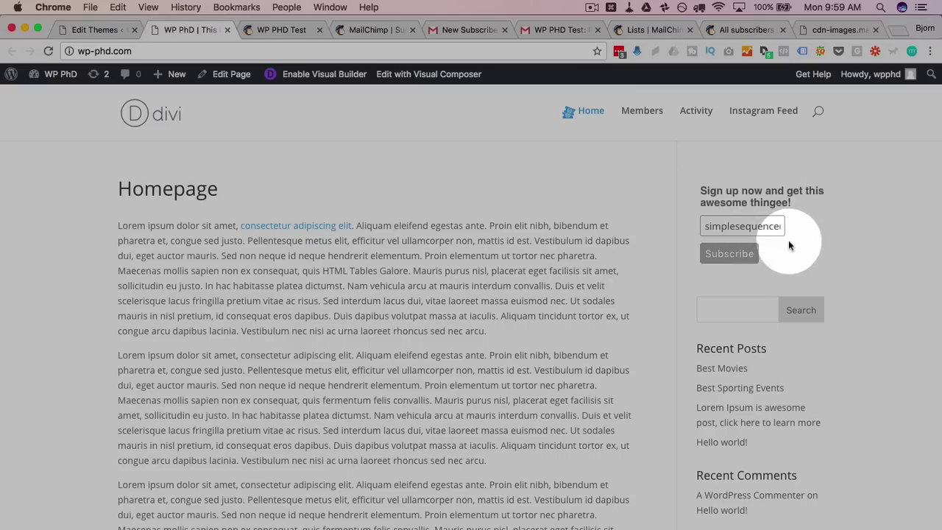